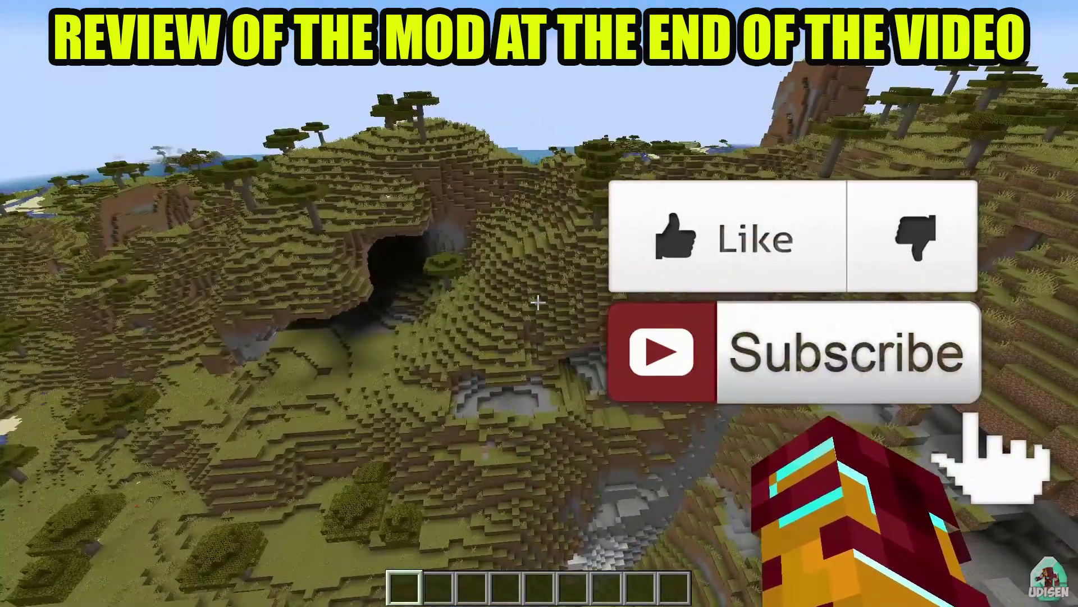
- Check the debug information and the creative inventory in the world, closing both again
{"action": "key", "text": "F3"}
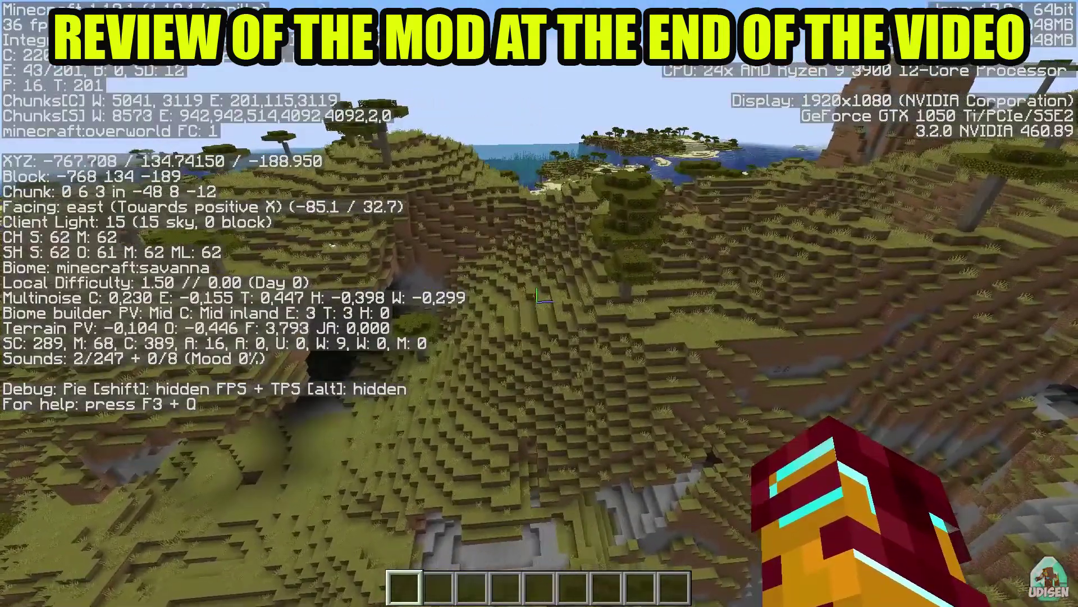
{"action": "key", "text": "w"}
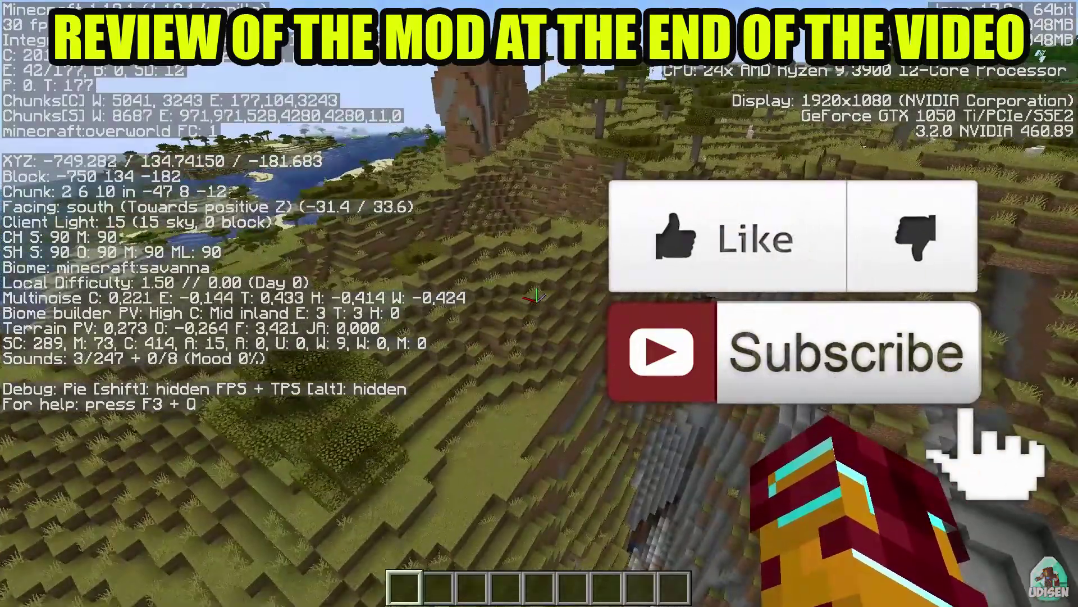
{"action": "key", "text": "e"}
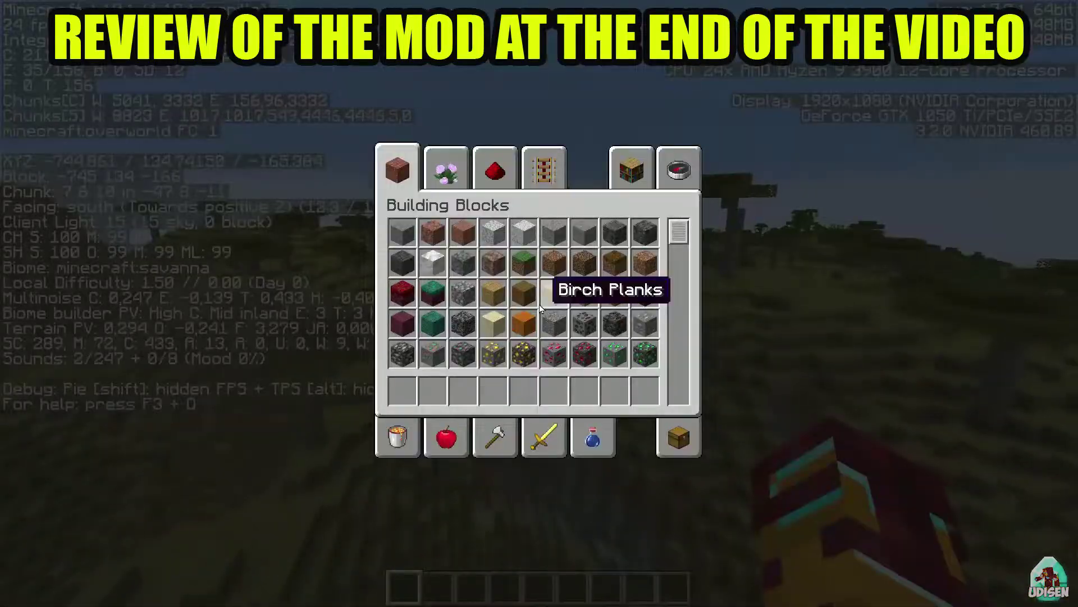
{"action": "key", "text": "e"}
{"action": "key", "text": "F3"}
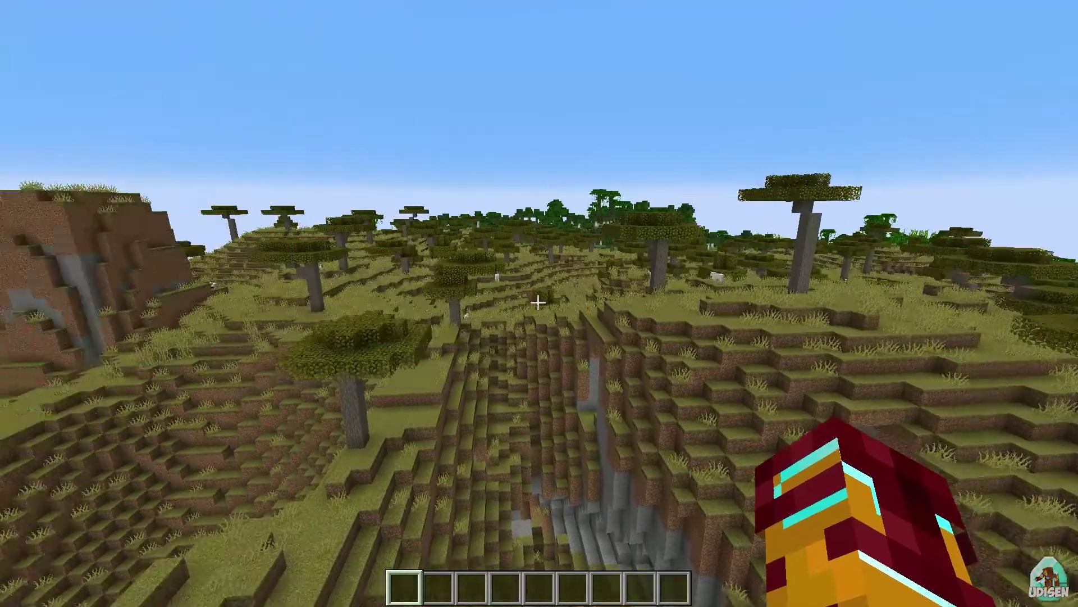
- Check the game's video settings and leave the options
{"action": "key", "text": "Escape"}
{"action": "left_click", "coordinate": [506, 302]}
{"action": "left_click", "coordinate": [427, 227]}
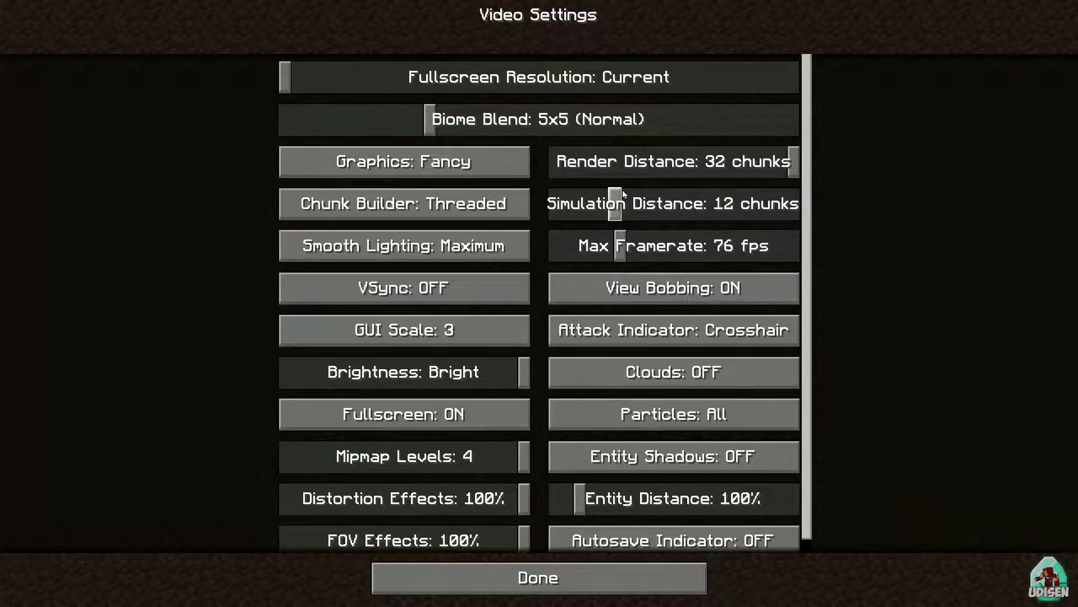
{"action": "key", "text": "Escape"}
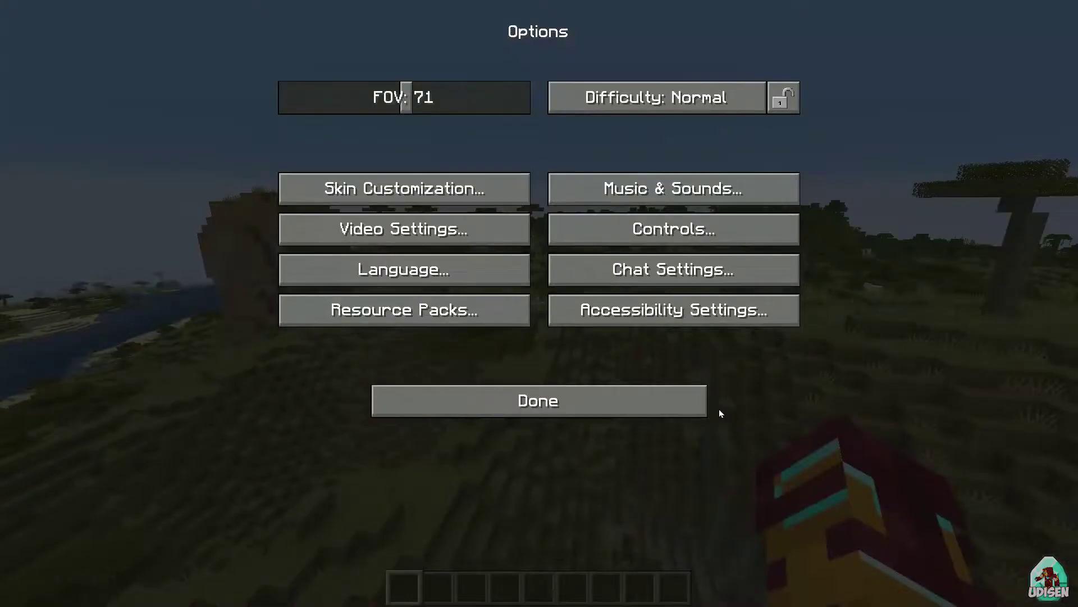
{"action": "left_click", "coordinate": [584, 398]}
{"action": "left_click", "coordinate": [558, 350]}
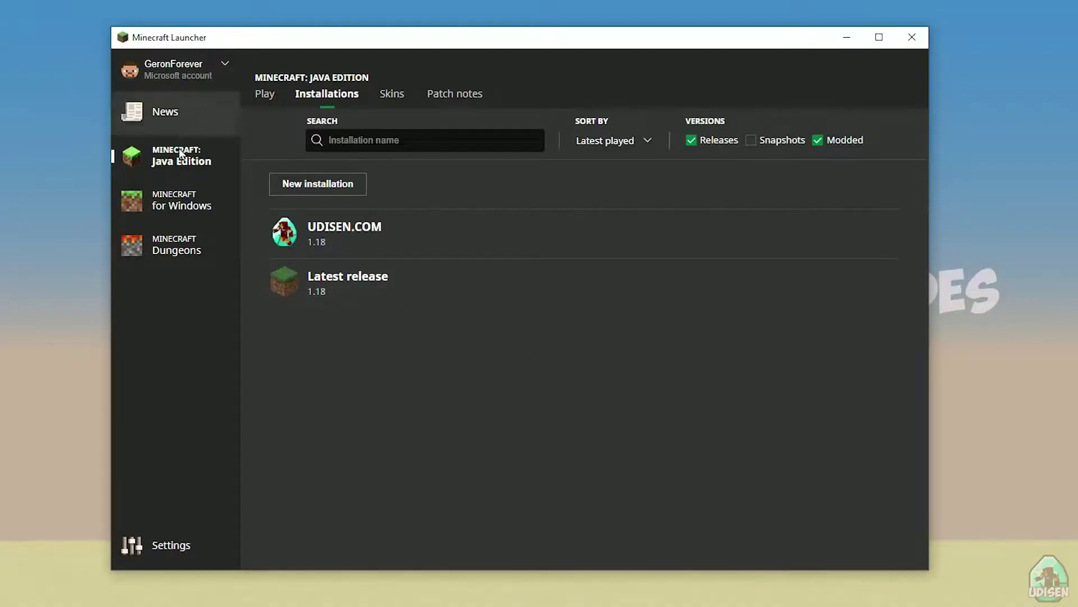
- Look over the launcher's Minecraft for Windows and News pages, and open the list of Java Edition installations
{"action": "left_click", "coordinate": [184, 206]}
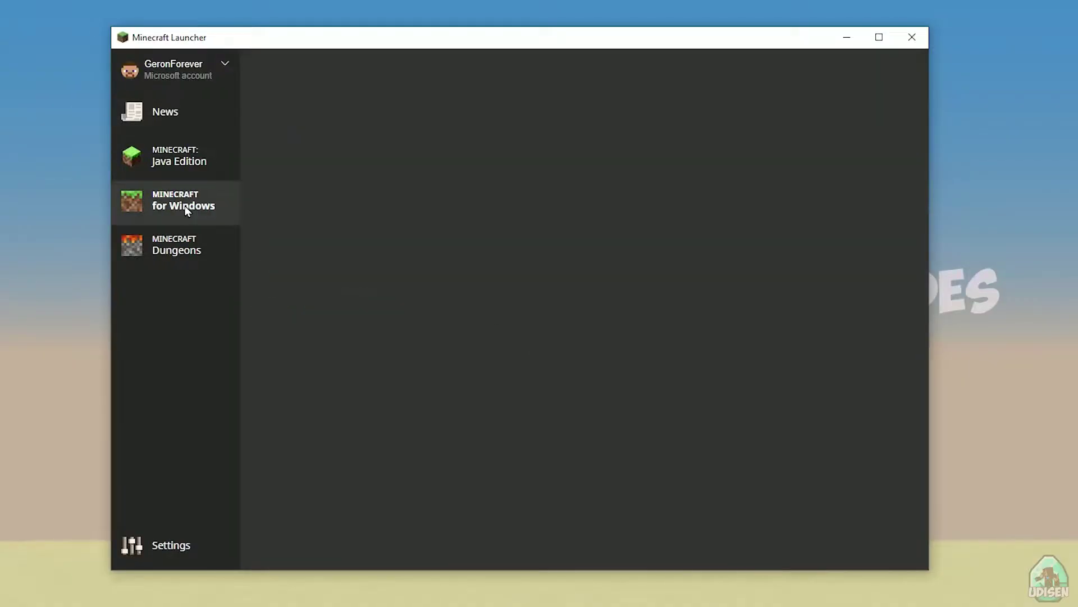
{"action": "left_click", "coordinate": [169, 122]}
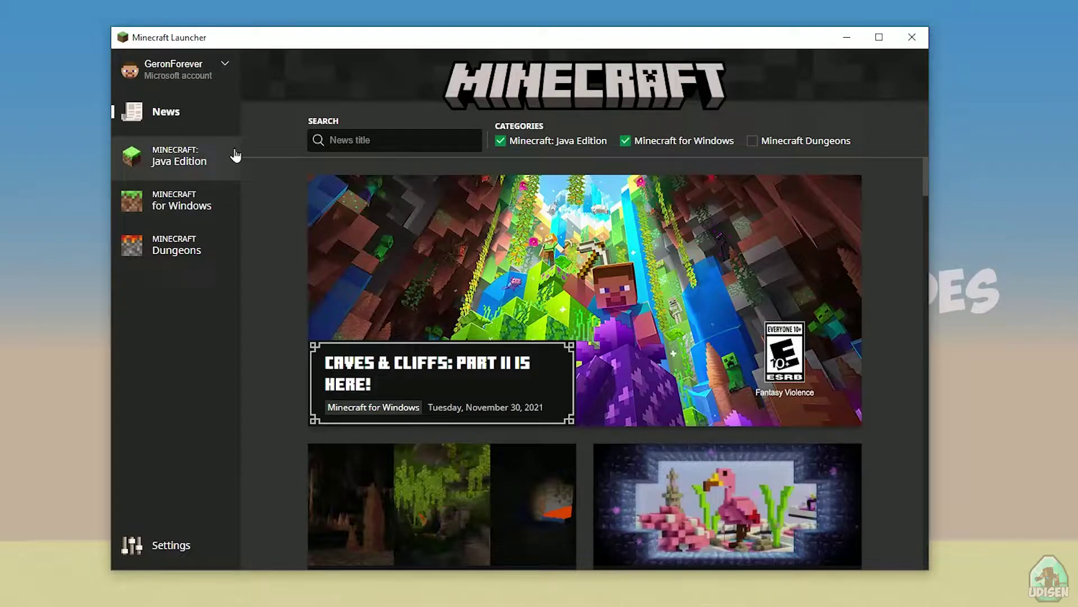
{"action": "left_click", "coordinate": [193, 156]}
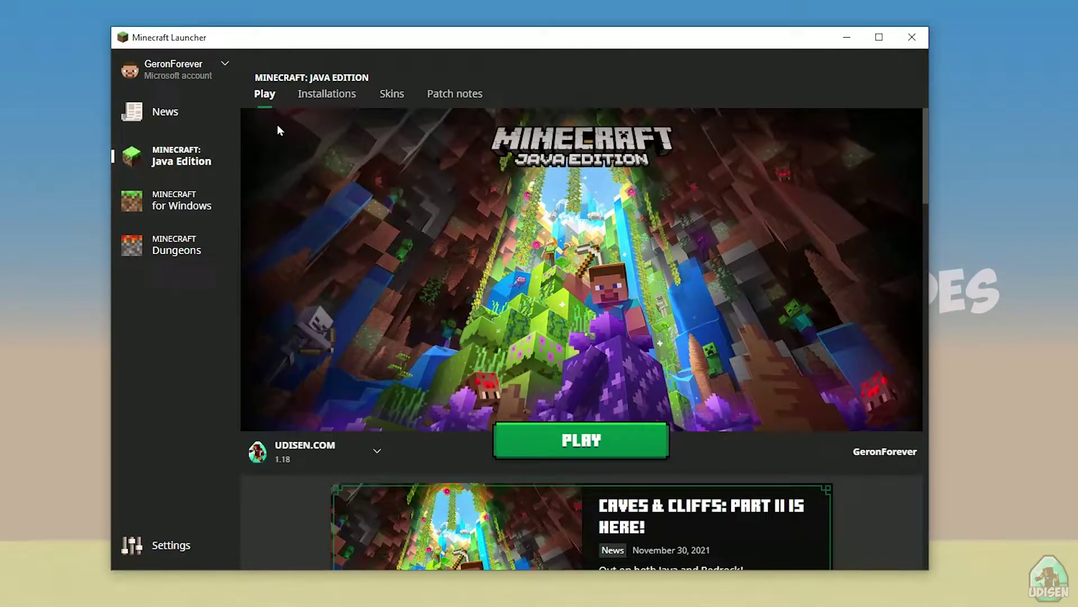
{"action": "left_click", "coordinate": [344, 98]}
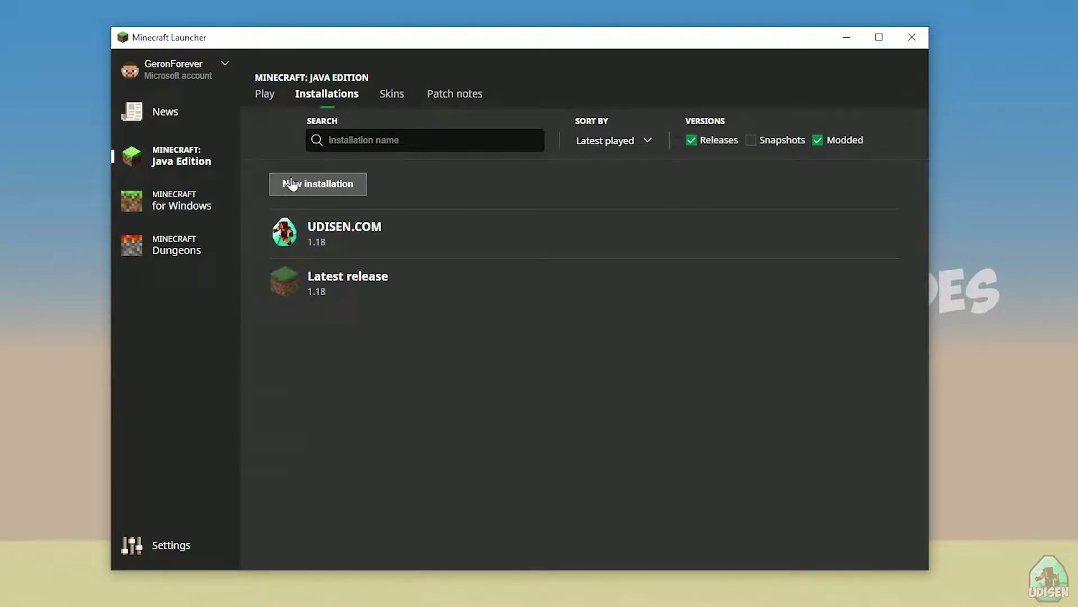
{"action": "left_click", "coordinate": [313, 186]}
{"action": "left_click", "coordinate": [493, 194]}
{"action": "type", "text": "jnghnmghngnhgn"}
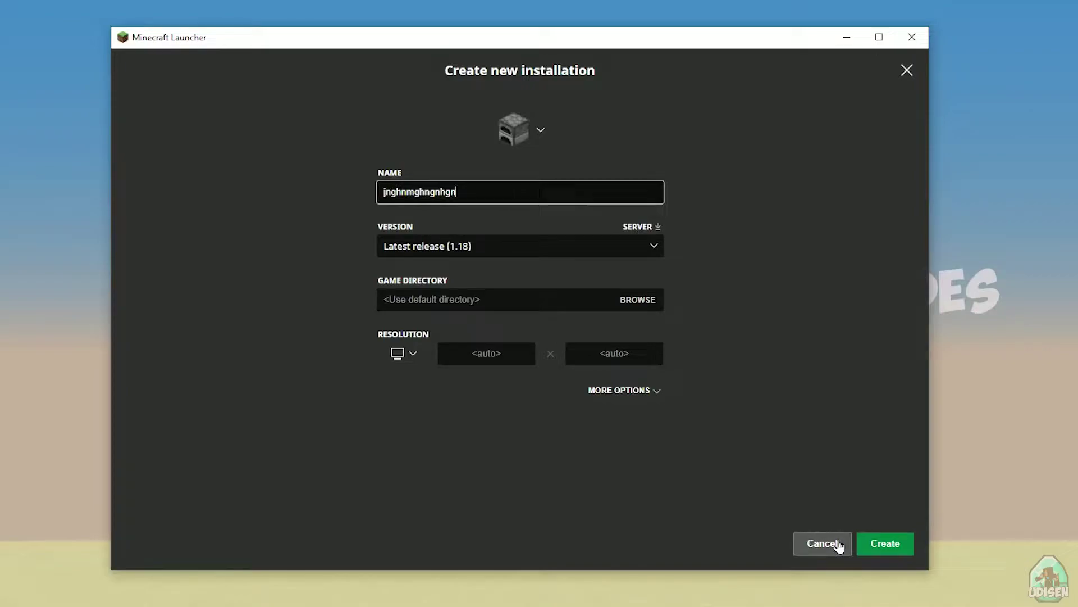
{"action": "left_click", "coordinate": [812, 548]}
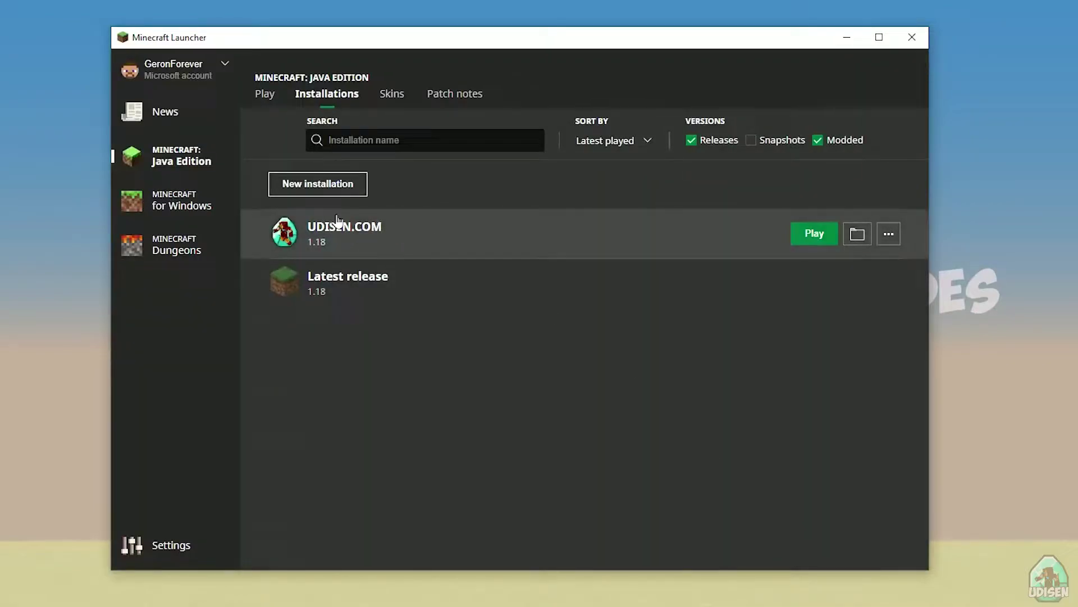
- Open the UDISEN.COM installation for editing and choose release 1.18 as its version
{"action": "left_click", "coordinate": [393, 237]}
{"action": "left_click", "coordinate": [449, 247]}
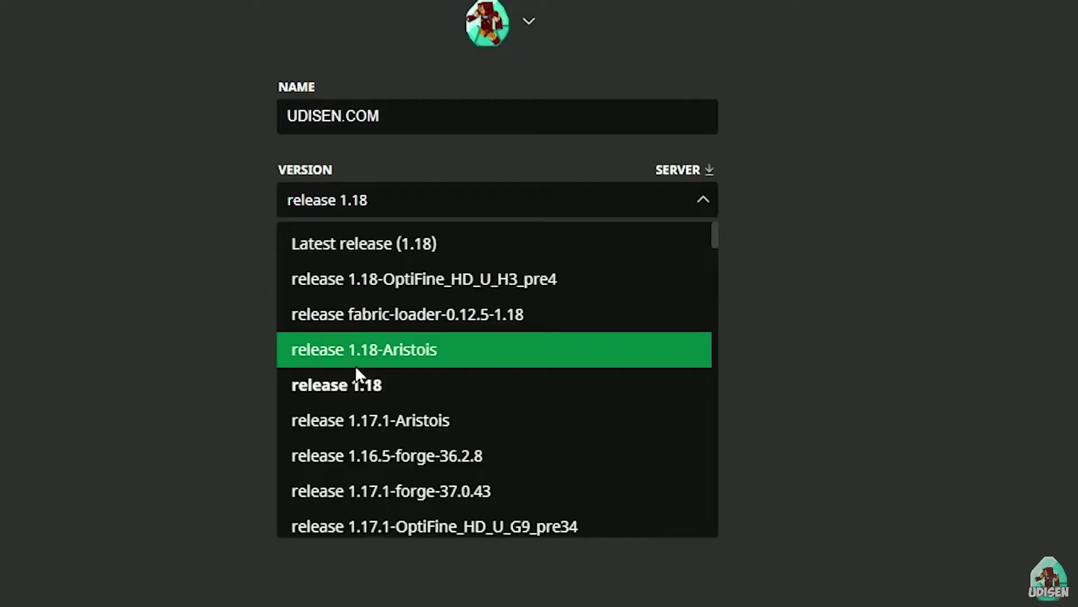
{"action": "left_click", "coordinate": [431, 371]}
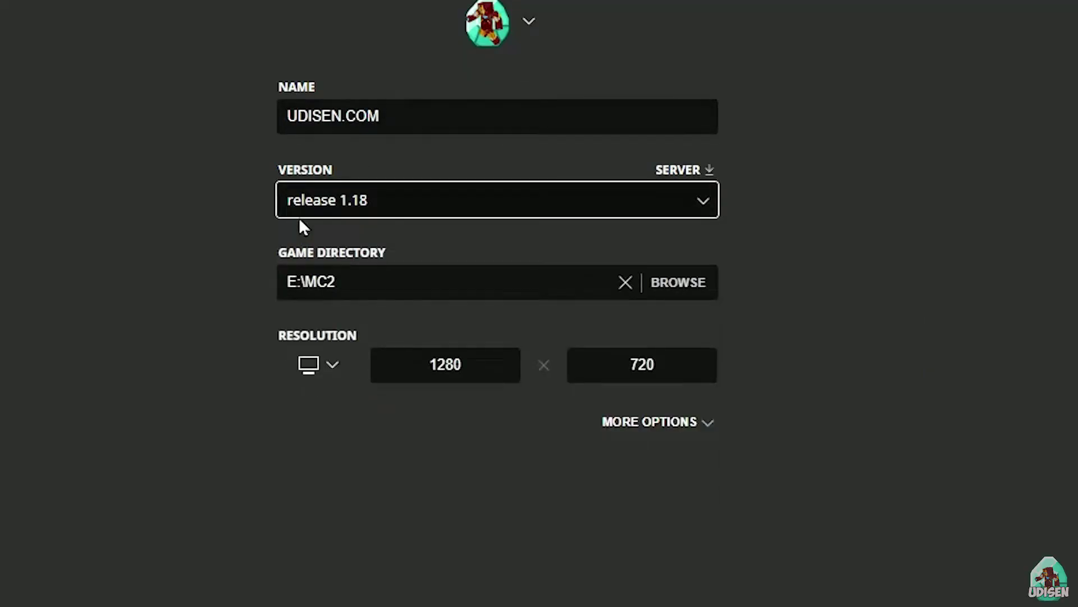
- Set the UDISEN.COM installation's version to release 1.16.5-forge-36.2.8
{"action": "left_click", "coordinate": [378, 204]}
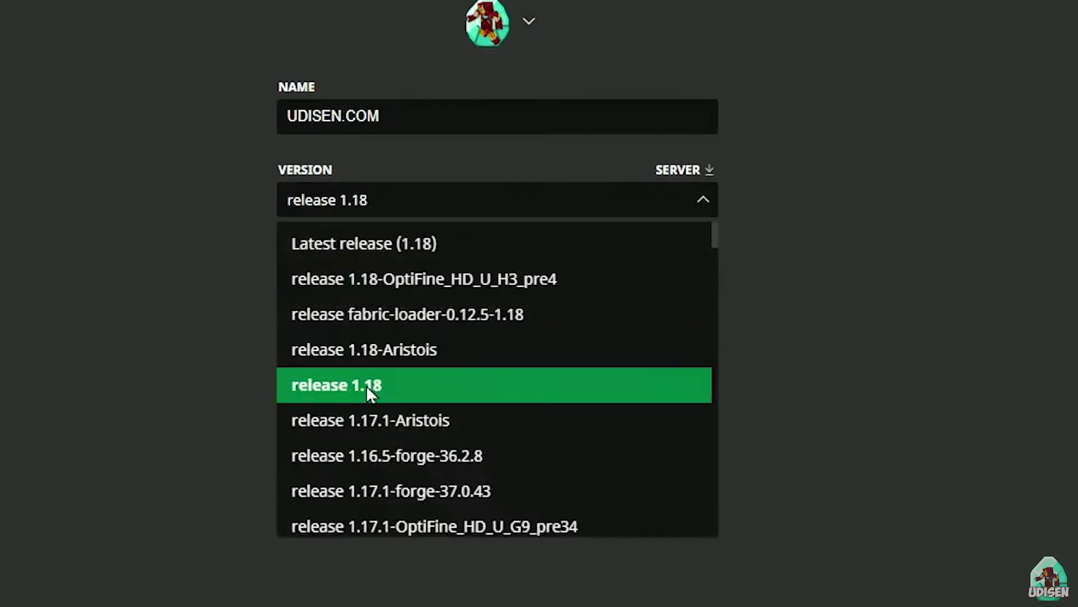
{"action": "scroll", "coordinate": [469, 322], "scroll_direction": "down", "scroll_amount": 2}
{"action": "left_click", "coordinate": [475, 315]}
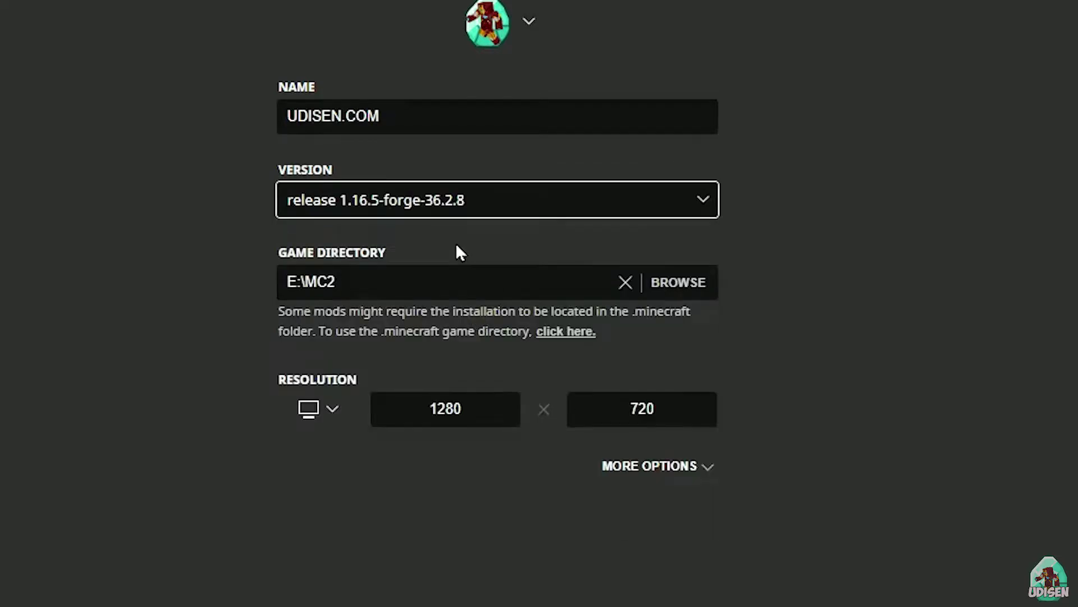
- Switch the UDISEN.COM installation's version to pending 1.18_experimental-snapshot-4
{"action": "left_click", "coordinate": [456, 205]}
{"action": "scroll", "coordinate": [428, 332], "scroll_direction": "down", "scroll_amount": 2}
{"action": "scroll", "coordinate": [428, 382], "scroll_direction": "down", "scroll_amount": 3}
{"action": "scroll", "coordinate": [446, 360], "scroll_direction": "up", "scroll_amount": 2}
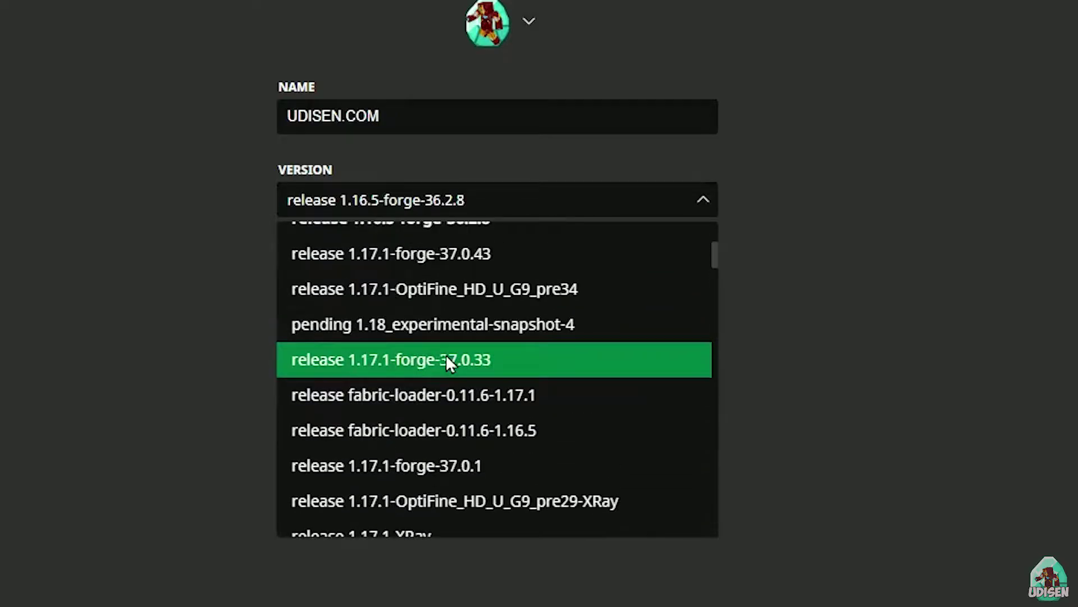
{"action": "left_click", "coordinate": [456, 367]}
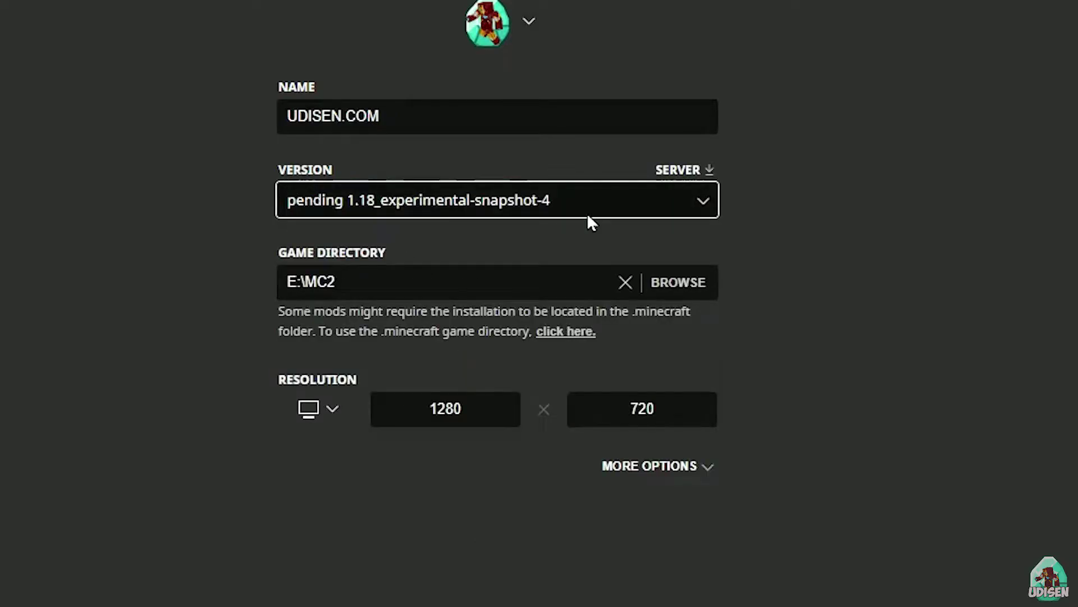
- Set the UDISEN.COM installation's version to release 1.18 and save the installation
{"action": "left_click", "coordinate": [550, 207]}
{"action": "scroll", "coordinate": [510, 320], "scroll_direction": "up", "scroll_amount": 2}
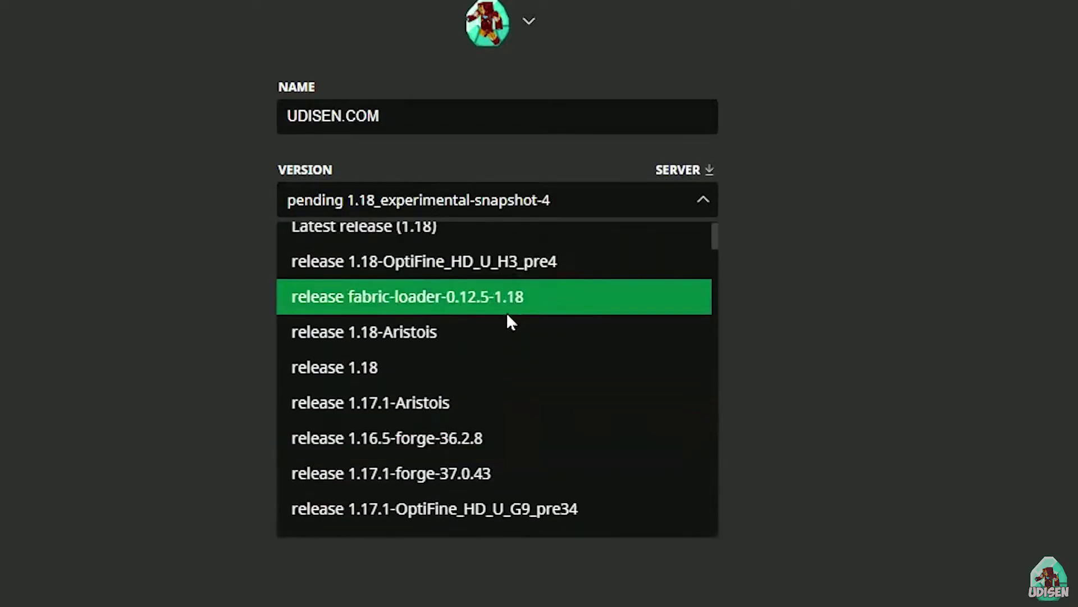
{"action": "left_click", "coordinate": [474, 366]}
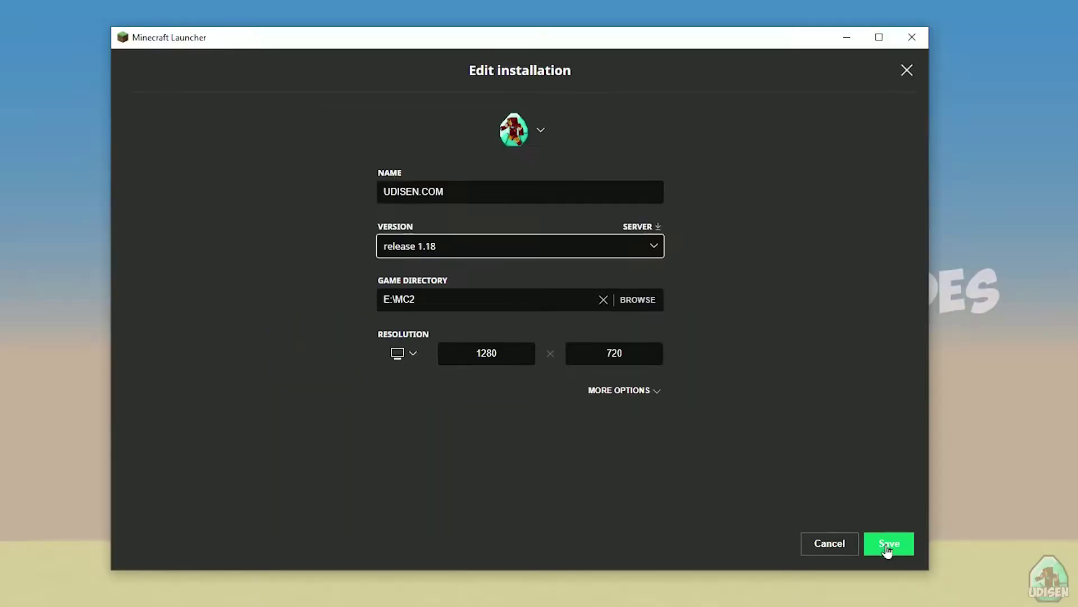
{"action": "left_click", "coordinate": [890, 544]}
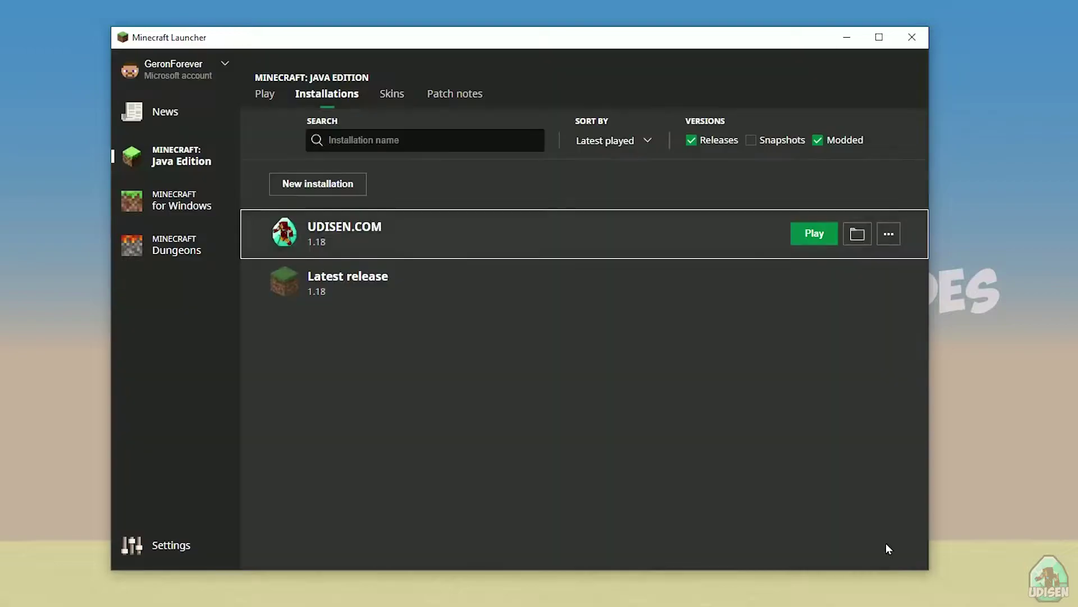
- Launch the UDISEN.COM installation once and close the Minecraft Launcher
{"action": "left_click", "coordinate": [814, 236]}
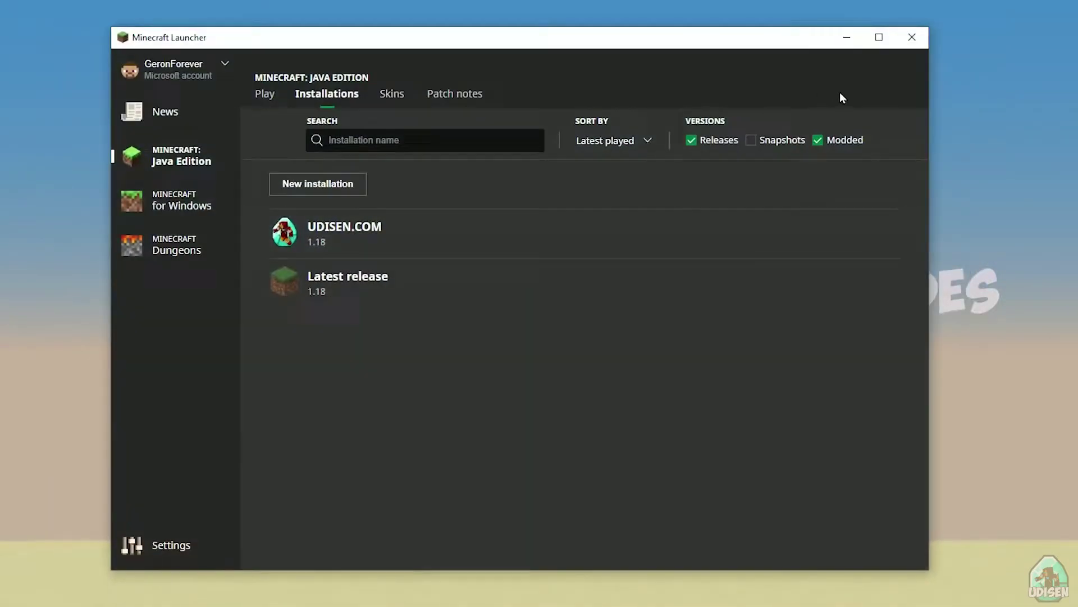
{"action": "left_click", "coordinate": [911, 47]}
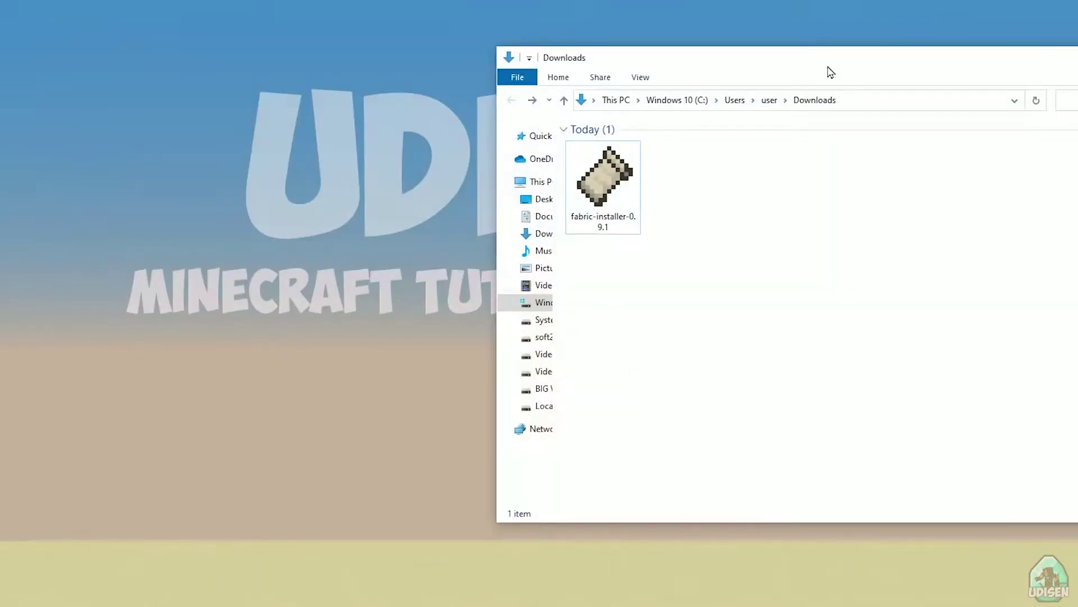
- Run fabric-installer-0.9.1 from the Downloads folder
{"action": "left_click_drag", "start_coordinate": [830, 70], "coordinate": [567, 76]}
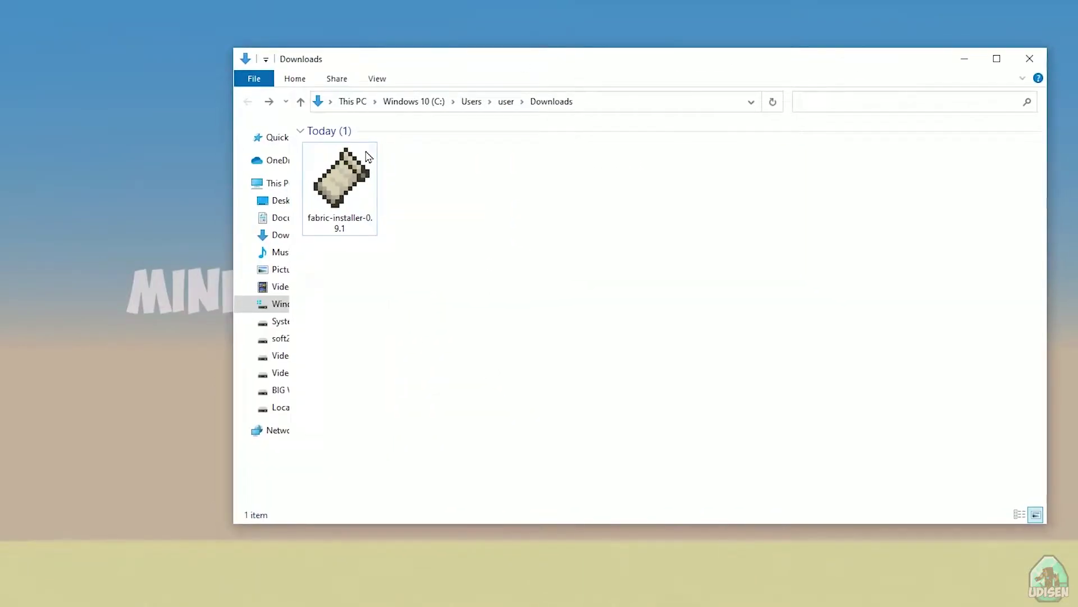
{"action": "left_click", "coordinate": [352, 180]}
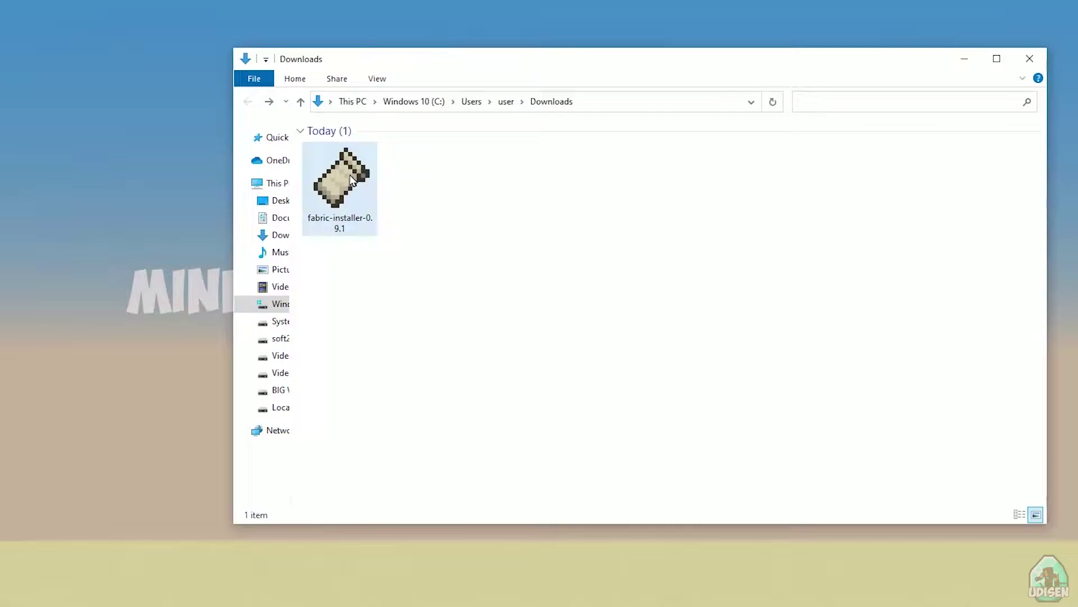
{"action": "double_click", "coordinate": [352, 180]}
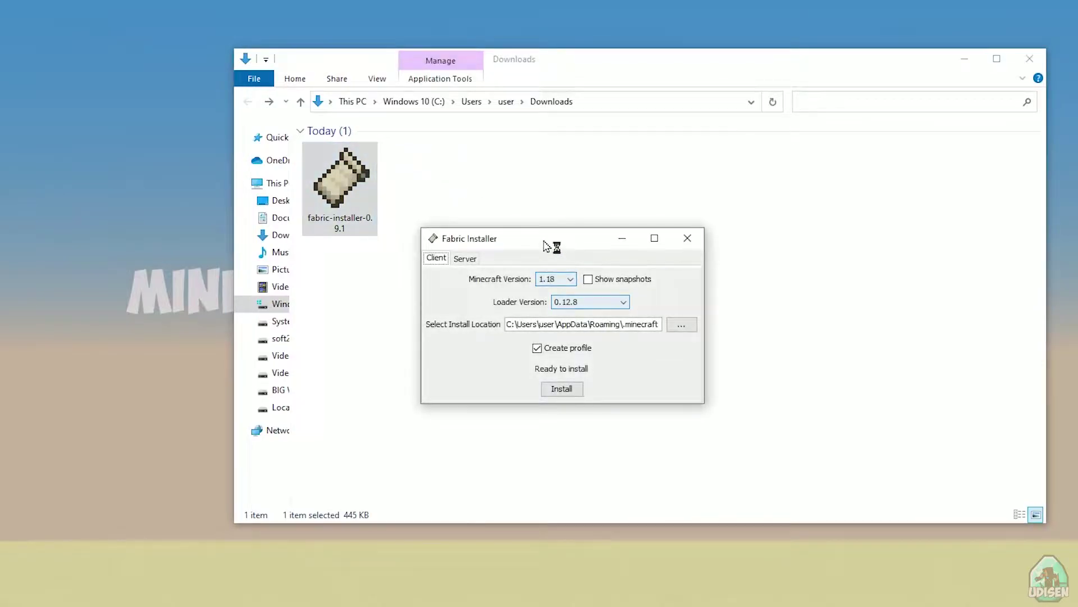
{"action": "left_click_drag", "start_coordinate": [546, 242], "coordinate": [587, 202]}
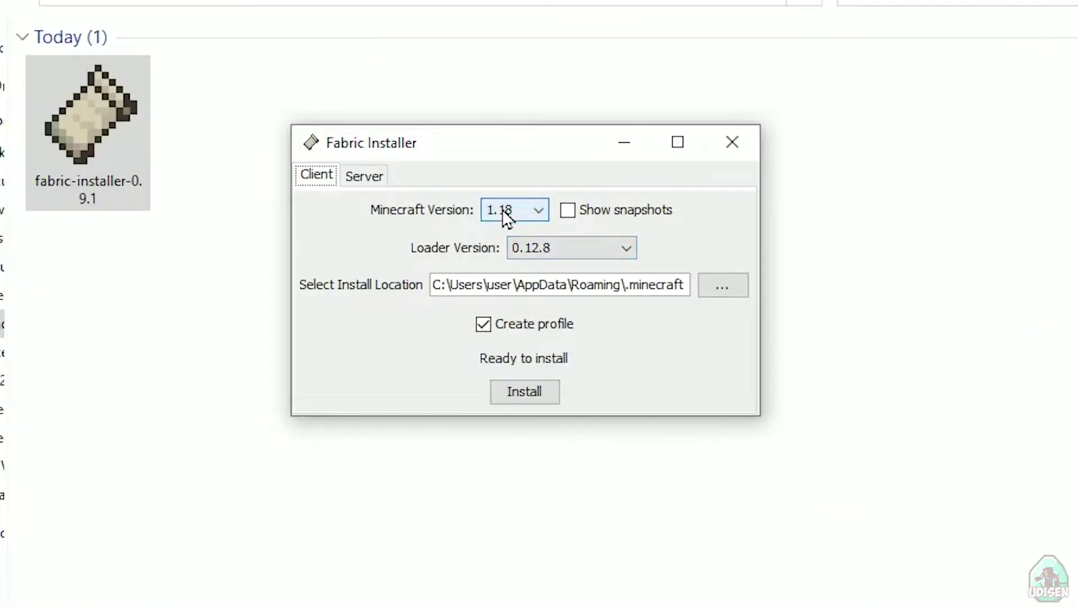
- Compare the Fabric Installer's client and server options, returning to the client options
{"action": "left_click", "coordinate": [591, 235]}
{"action": "left_click", "coordinate": [502, 209]}
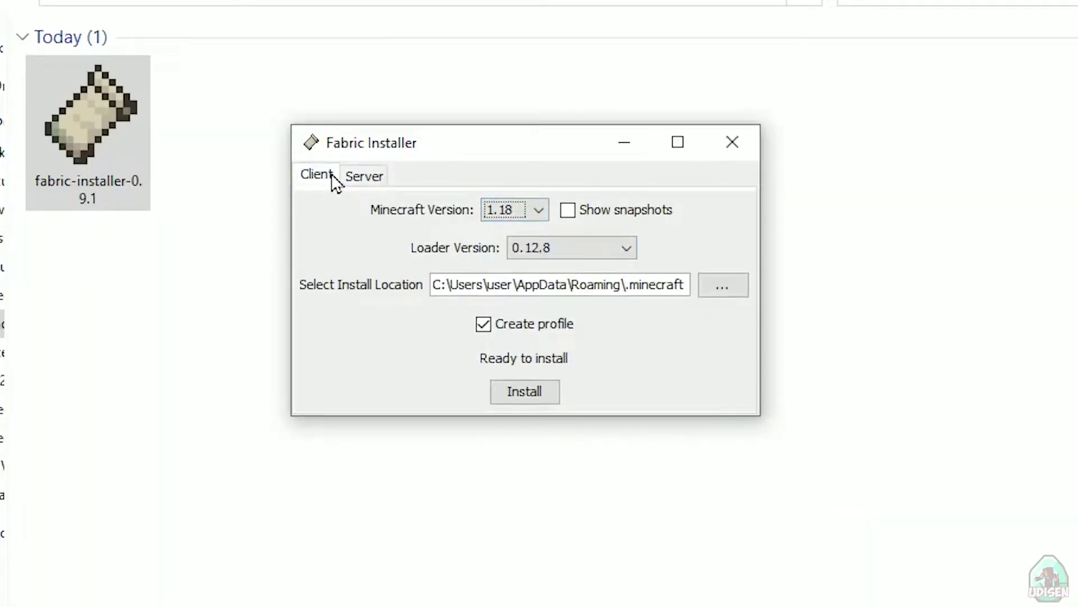
{"action": "left_click", "coordinate": [364, 178]}
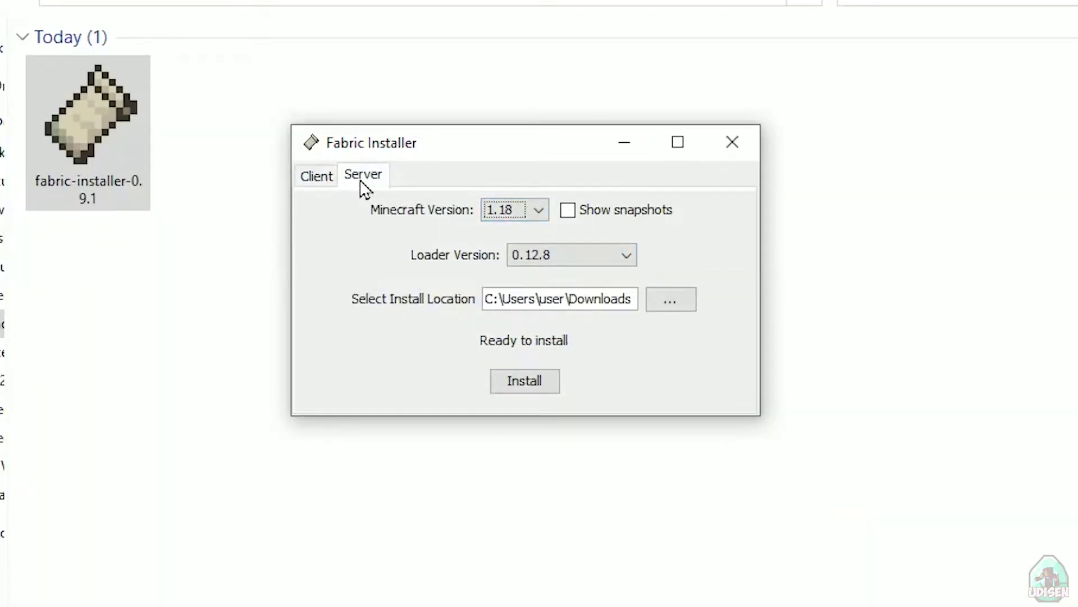
{"action": "left_click", "coordinate": [325, 177]}
- Look through the available loader versions and choose 1.18 as the client's Minecraft version
{"action": "left_click", "coordinate": [563, 251]}
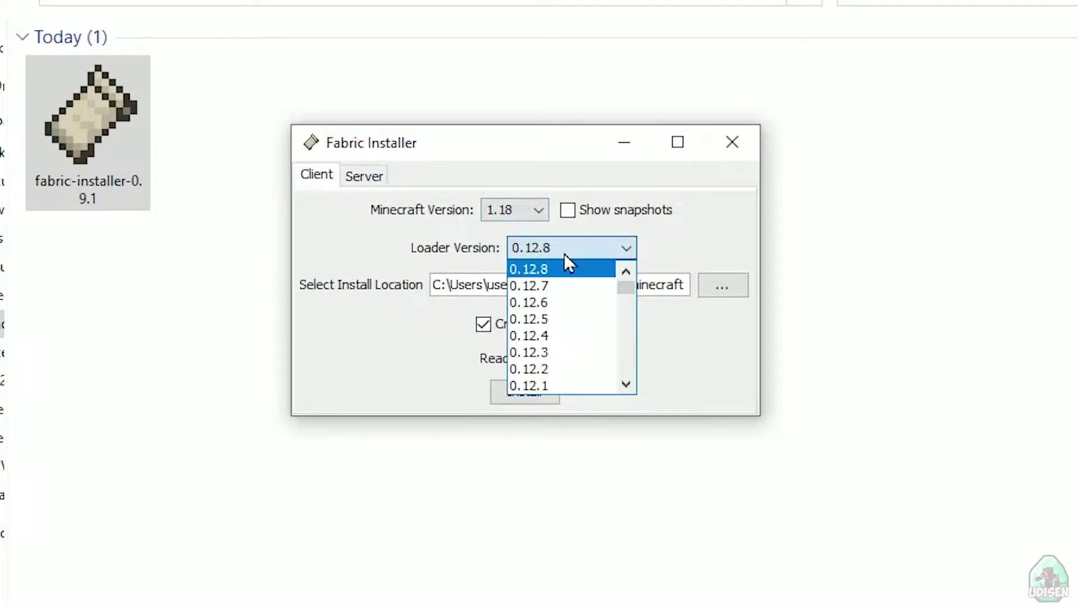
{"action": "left_click", "coordinate": [434, 243]}
{"action": "left_click", "coordinate": [514, 211]}
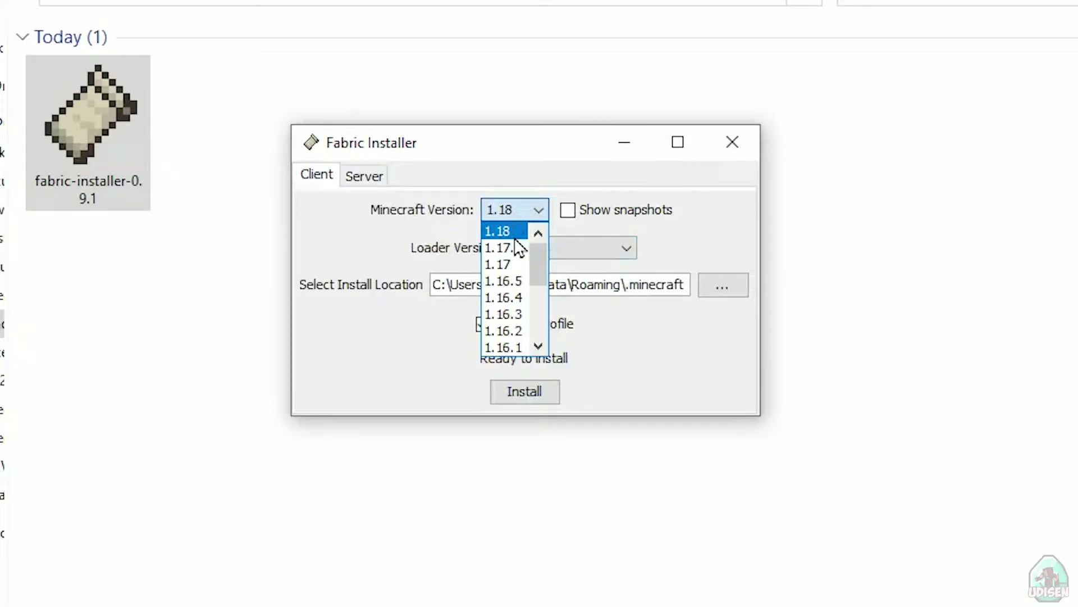
{"action": "left_click", "coordinate": [503, 231]}
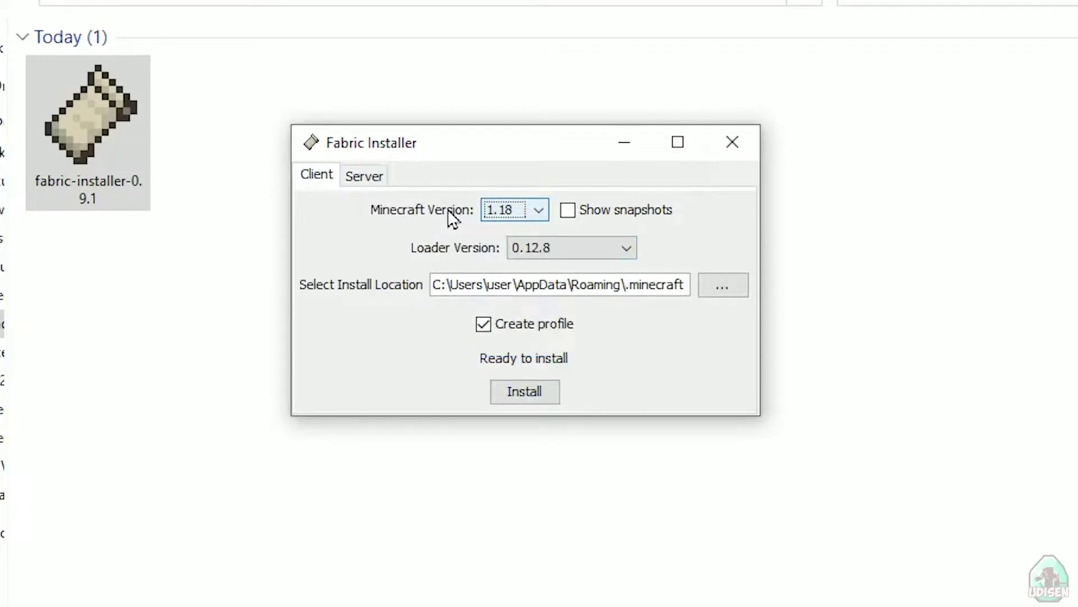
- Keep 1.18 as the client's Minecraft version and install Fabric loader 0.12.8 for it
{"action": "left_click", "coordinate": [505, 211]}
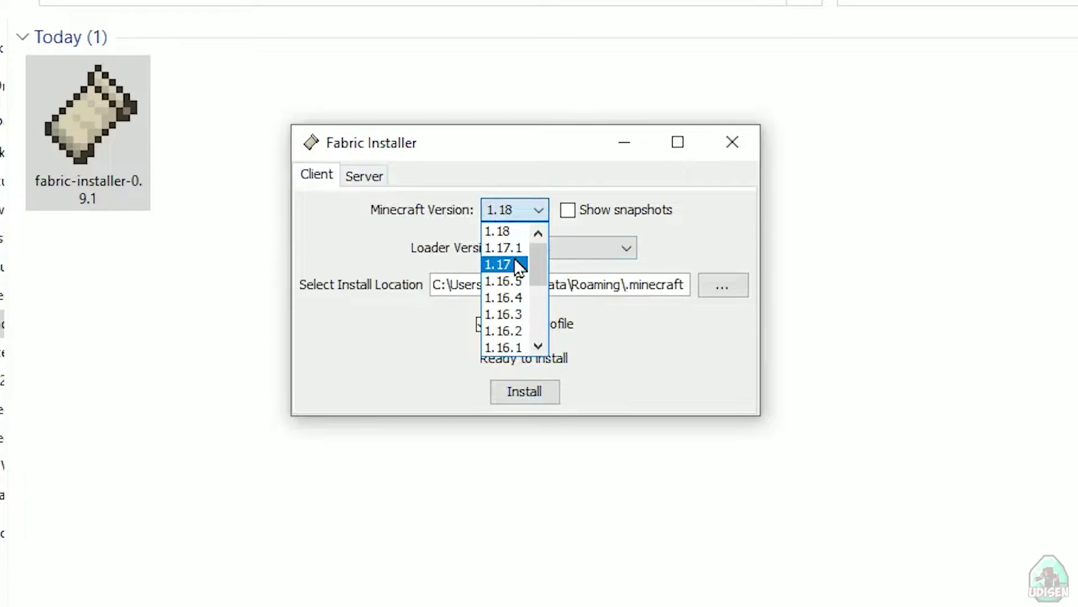
{"action": "scroll", "coordinate": [519, 297], "scroll_direction": "down", "scroll_amount": 3}
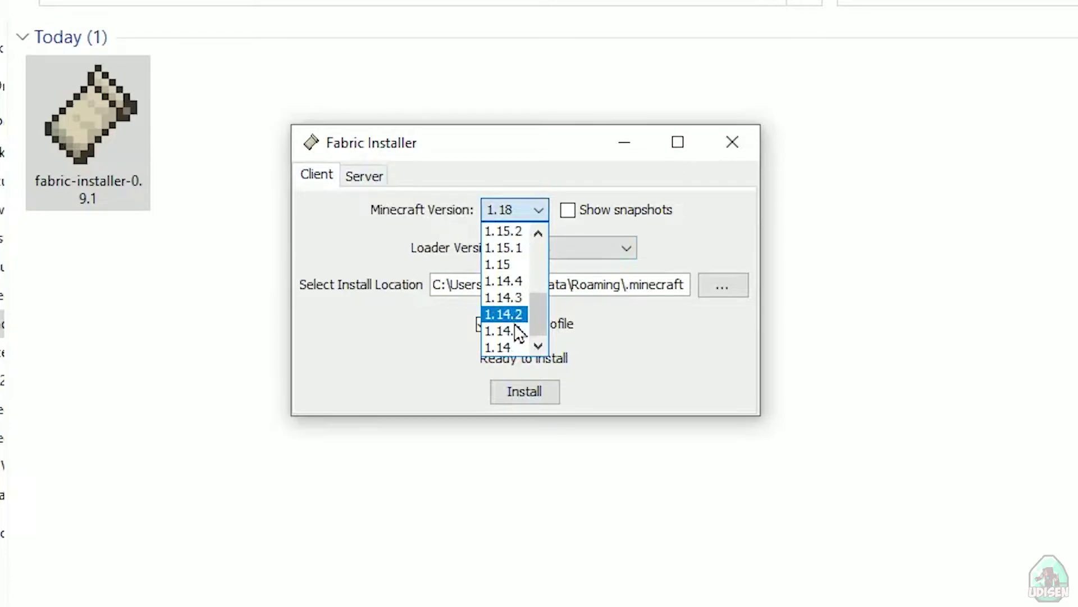
{"action": "scroll", "coordinate": [520, 250], "scroll_direction": "up", "scroll_amount": 3}
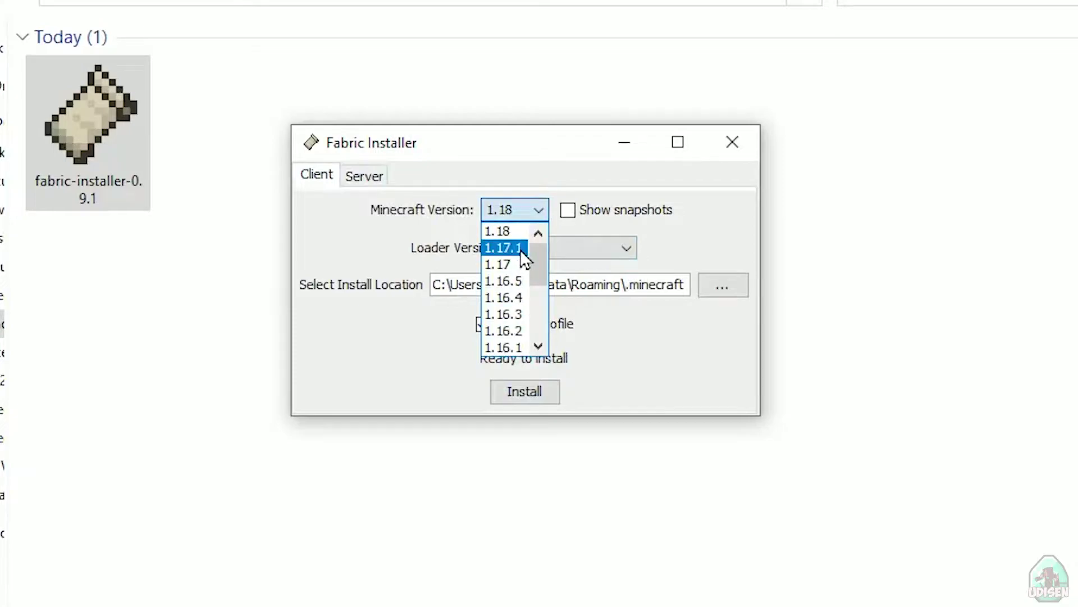
{"action": "left_click", "coordinate": [517, 239]}
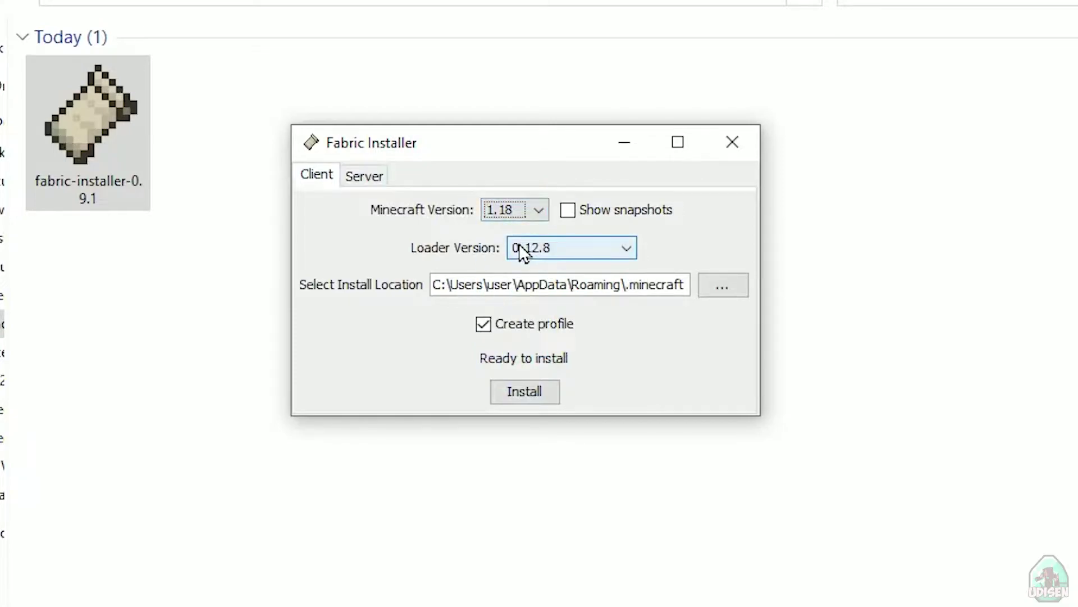
{"action": "left_click", "coordinate": [518, 393]}
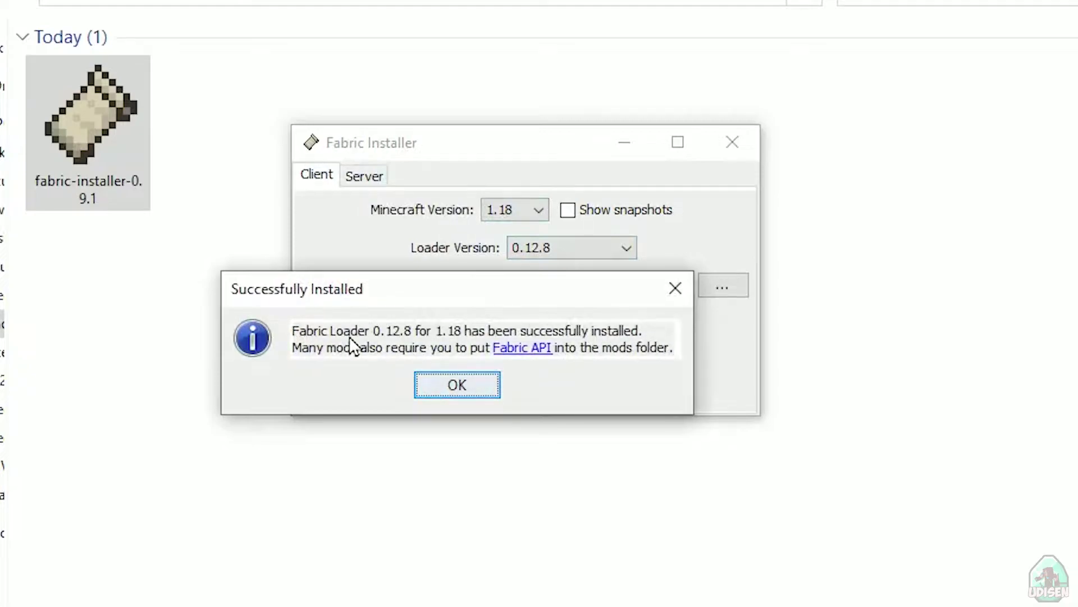
{"action": "left_click", "coordinate": [455, 385]}
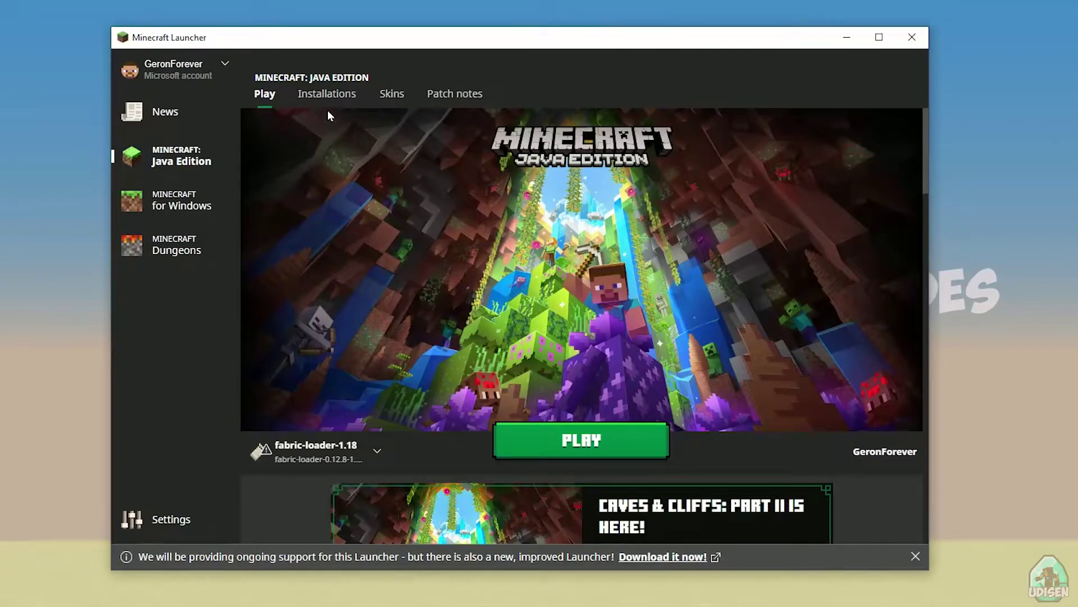
- Set the fabric-loader-1.18 installation's resolution to 1280 × 720 in the Minecraft Launcher and save it
{"action": "left_click", "coordinate": [327, 94]}
{"action": "mouse_move", "coordinate": [349, 248]}
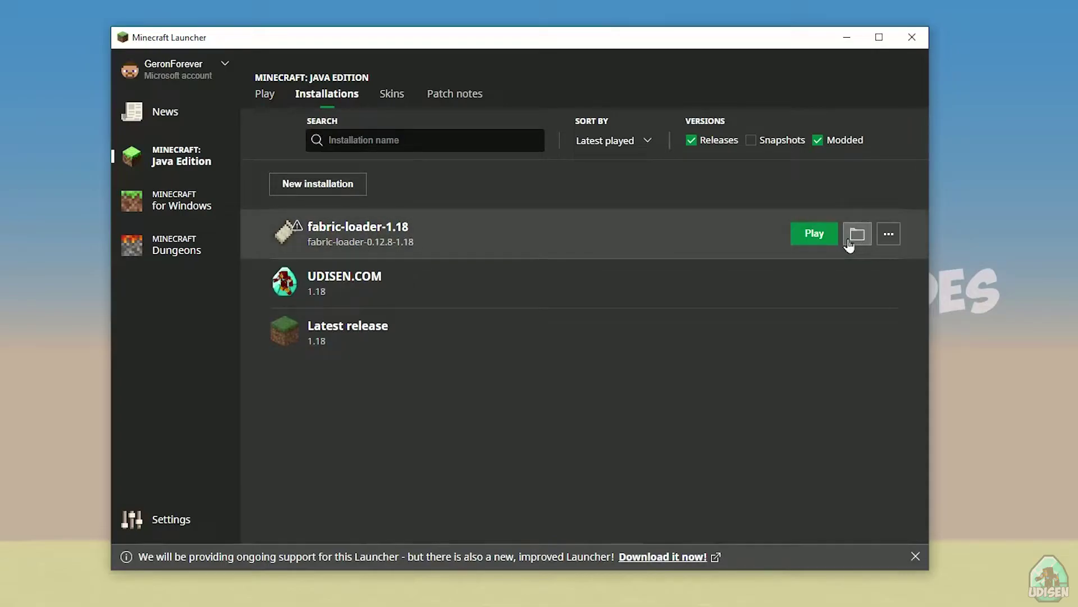
{"action": "left_click", "coordinate": [590, 236]}
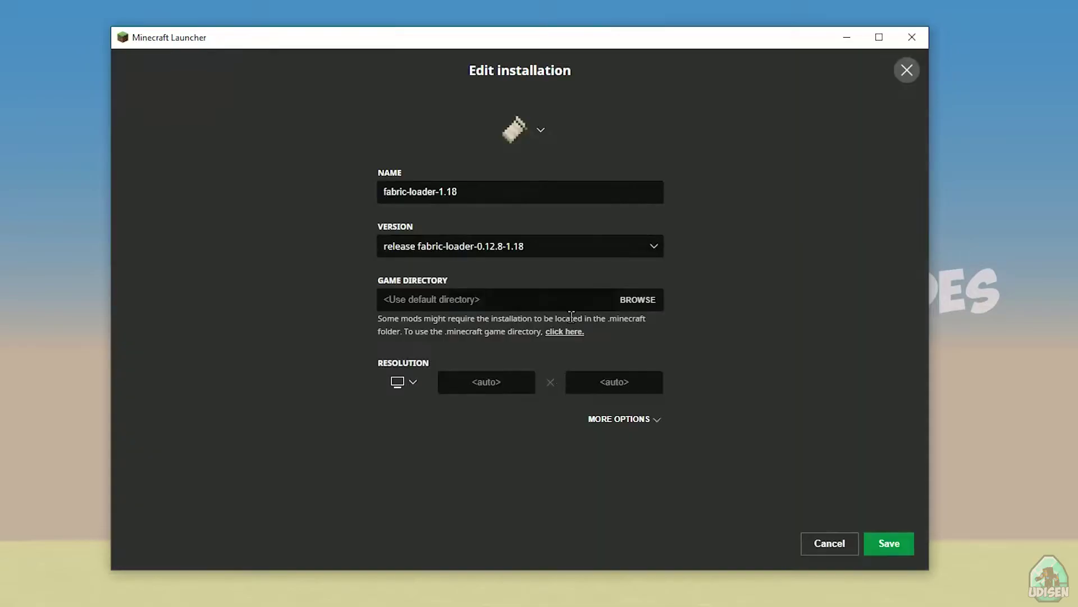
{"action": "left_click", "coordinate": [506, 387]}
{"action": "type", "text": "1280"}
{"action": "left_click", "coordinate": [617, 382]}
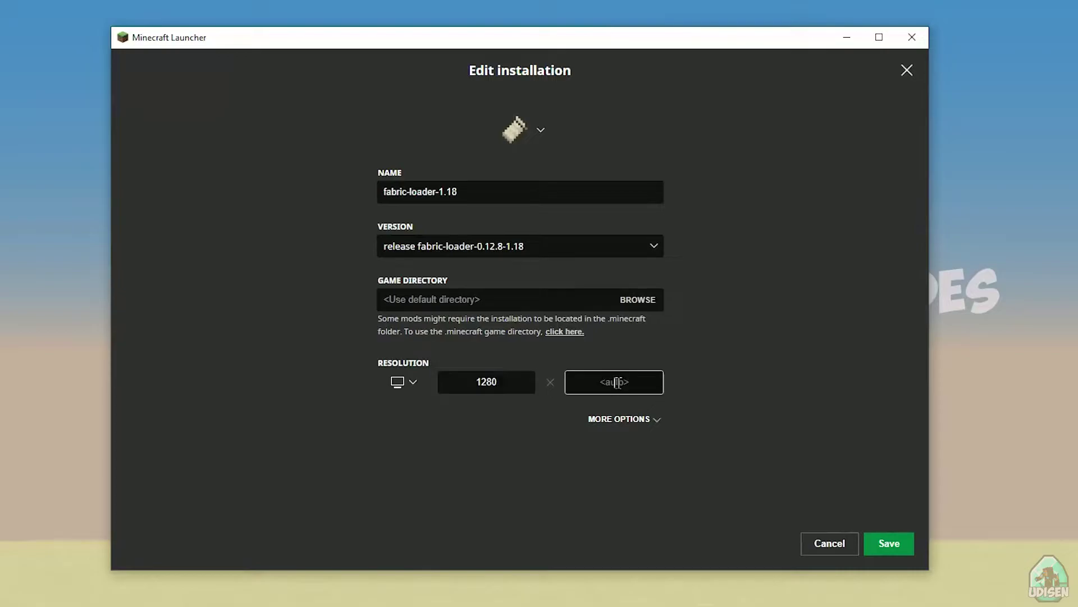
{"action": "type", "text": "720"}
{"action": "left_click", "coordinate": [889, 543]}
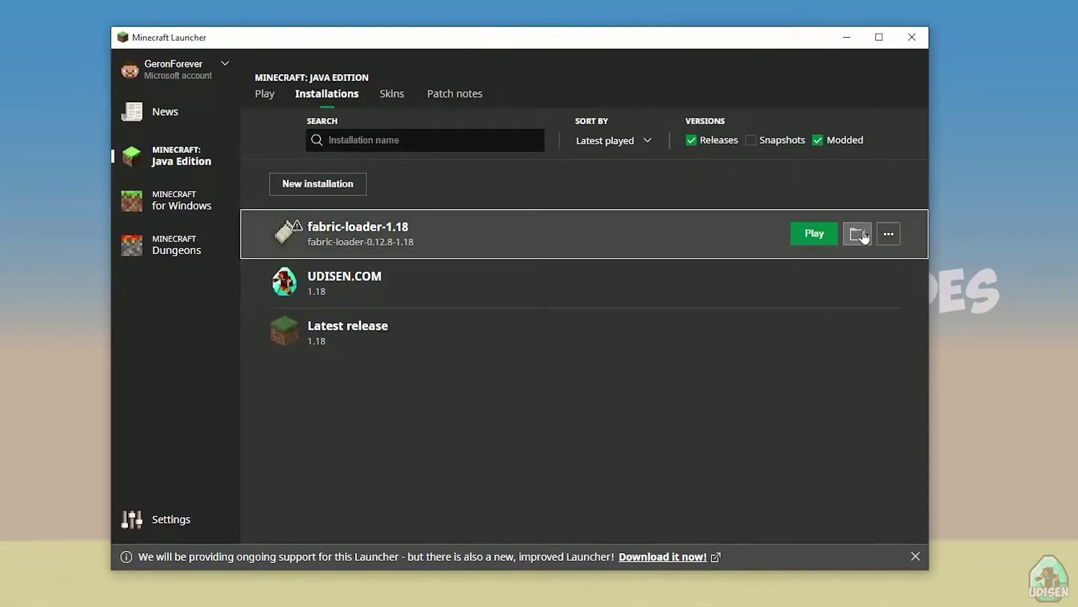
- Put the lithium-fabric-mc1.18.1-0.7.6 file into the game's mods folder, reached from the fabric-loader-1.18 installation's folder
{"action": "left_click", "coordinate": [863, 236]}
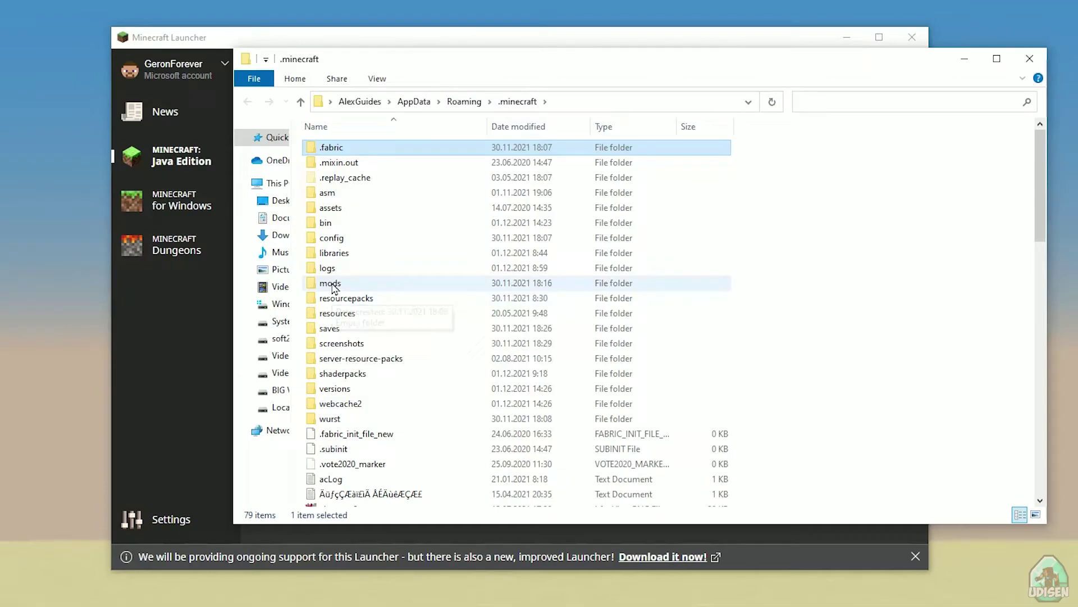
{"action": "double_click", "coordinate": [331, 284]}
{"action": "left_click_drag", "start_coordinate": [465, 53], "coordinate": [259, 42]}
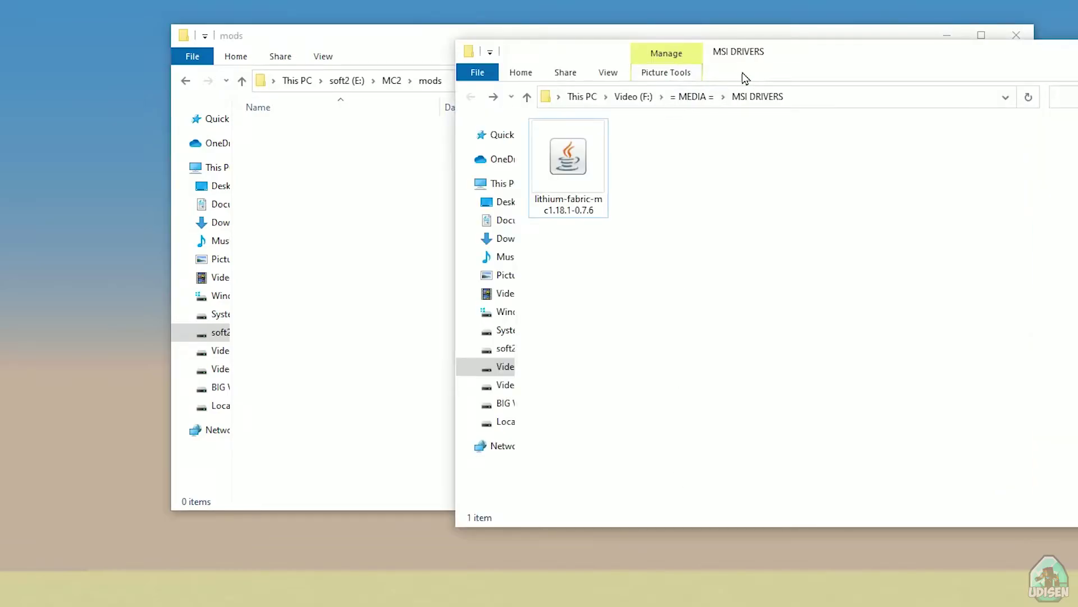
{"action": "left_click_drag", "start_coordinate": [568, 163], "coordinate": [274, 136]}
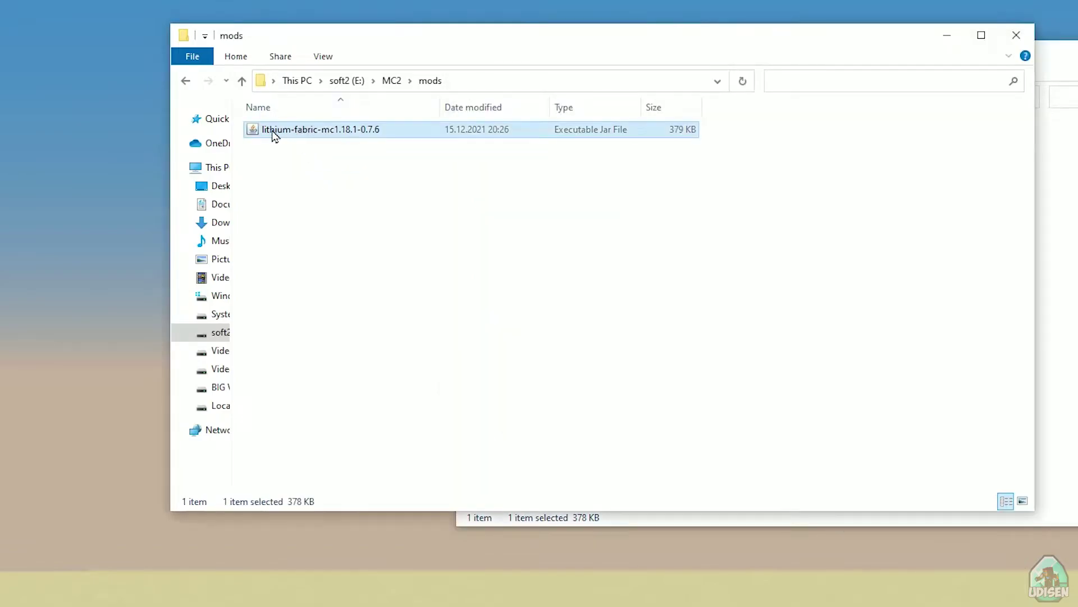
{"action": "left_click", "coordinate": [946, 35]}
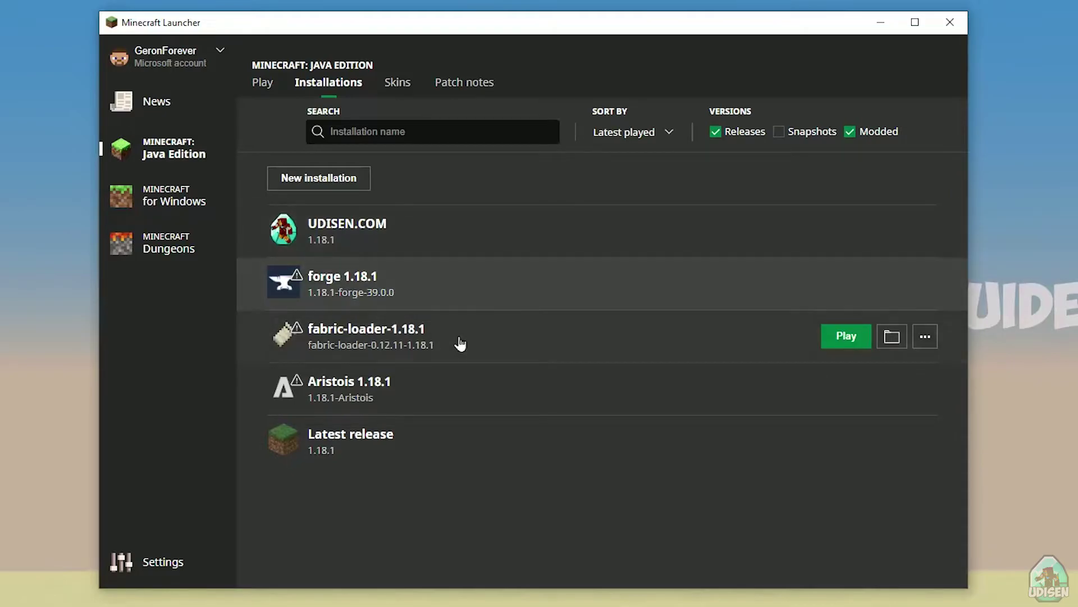
- Review the fabric-loader-1.18.1 installation's settings, including its game directory, and save them
{"action": "left_click", "coordinate": [460, 338]}
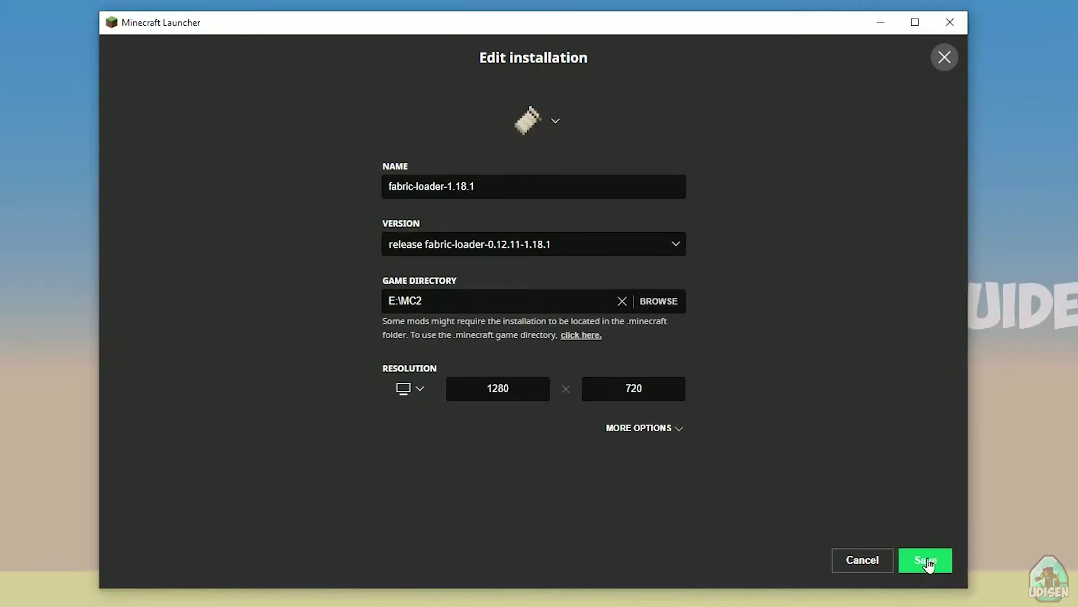
{"action": "left_click", "coordinate": [925, 560]}
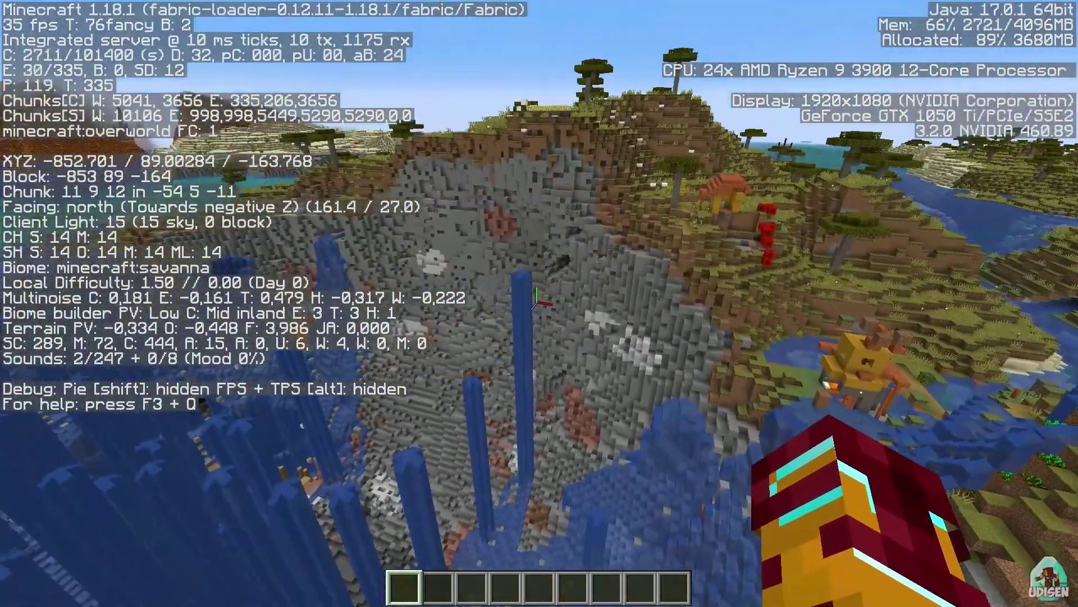
- Fly over the flooded crater, hiding the debug information and viewing the character from the front in third person
{"action": "key", "text": "a"}
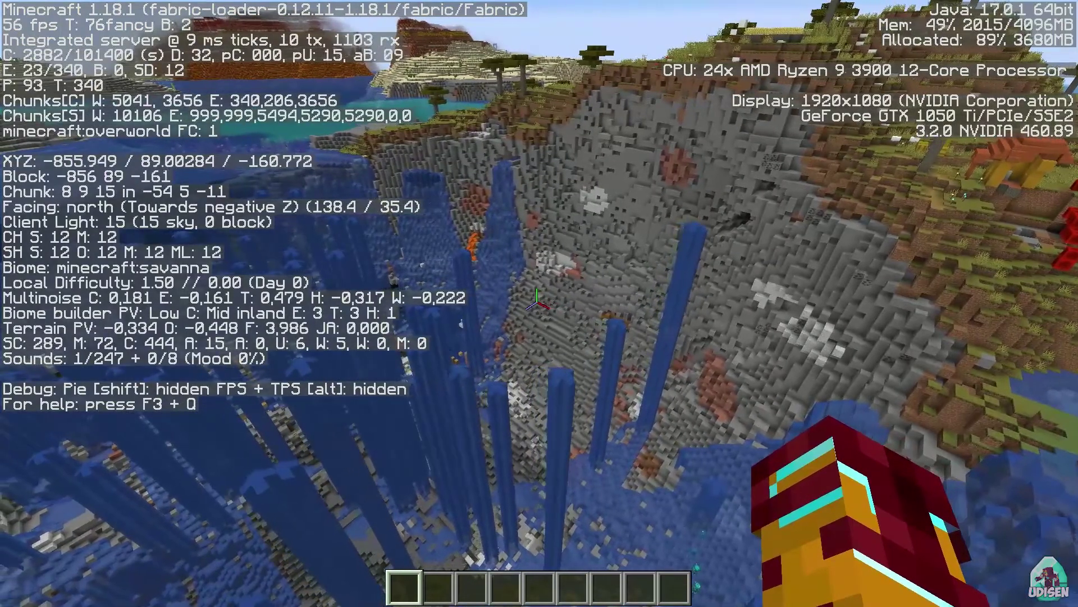
{"action": "key", "text": "a"}
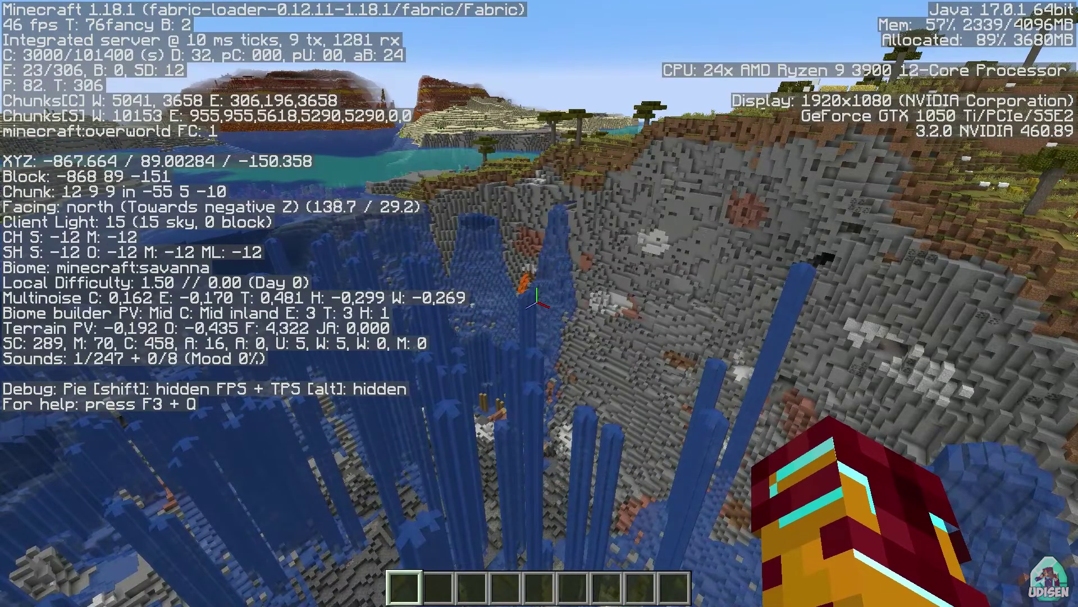
{"action": "key", "text": "F3"}
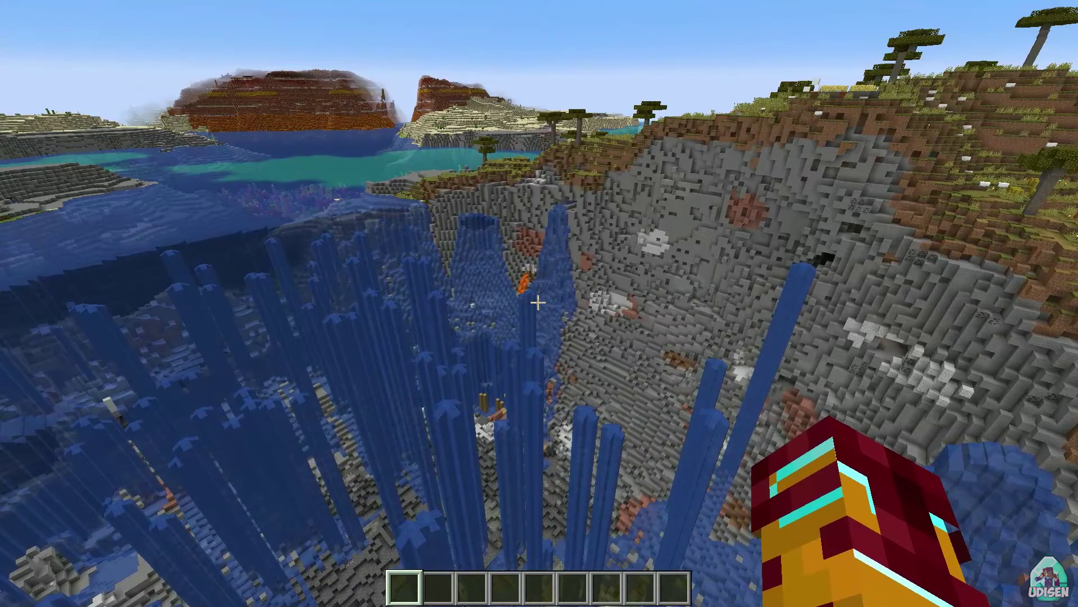
{"action": "key", "text": "F5"}
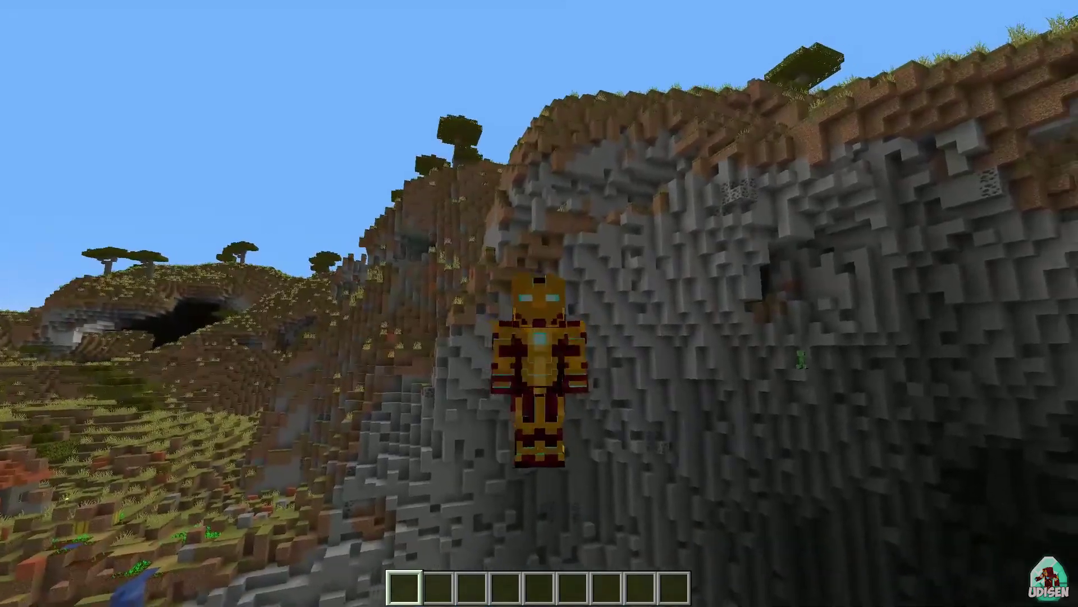
{"action": "mouse_move", "coordinate": [540, 304]}
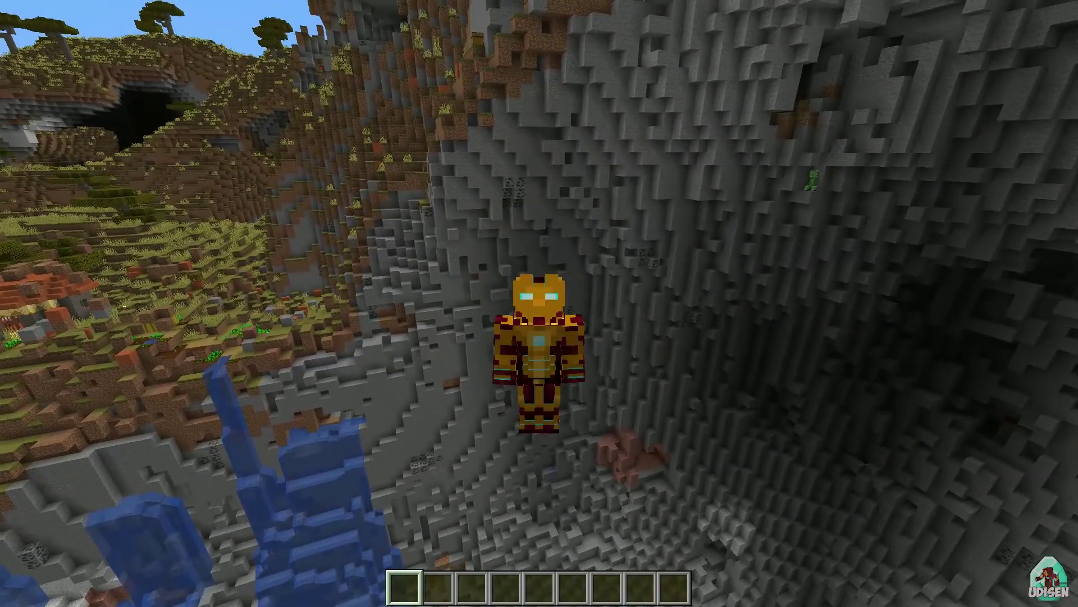